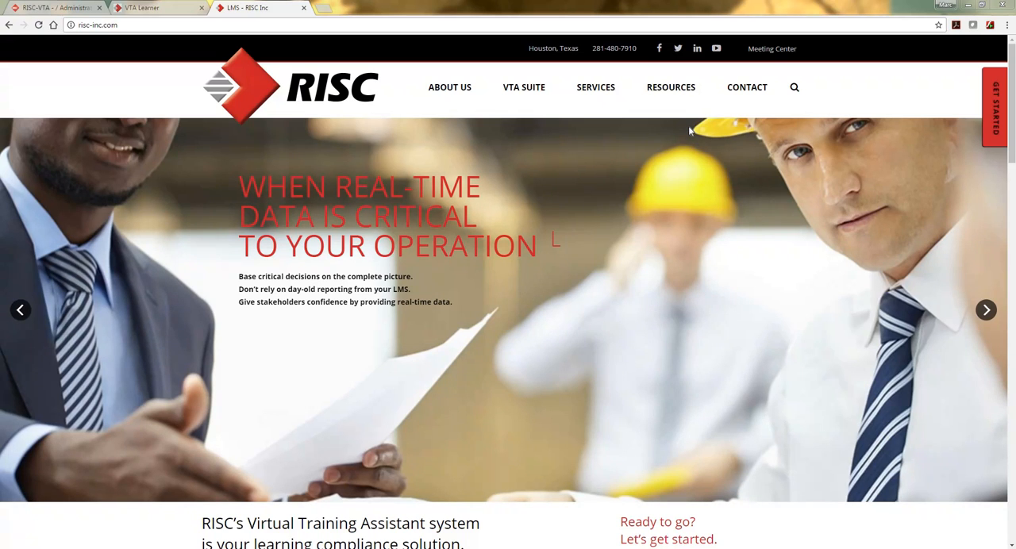
Step: Open the RISC blog post "VTA Online Certificate – 2017 Update" and review its available fields and its instructions and templates section
mouse_move(670, 89)
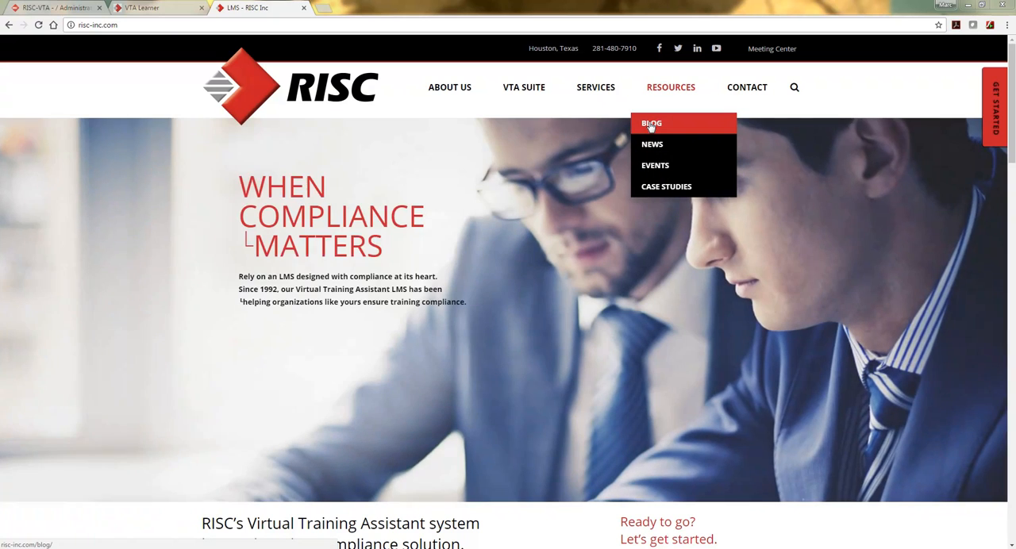
left_click(651, 124)
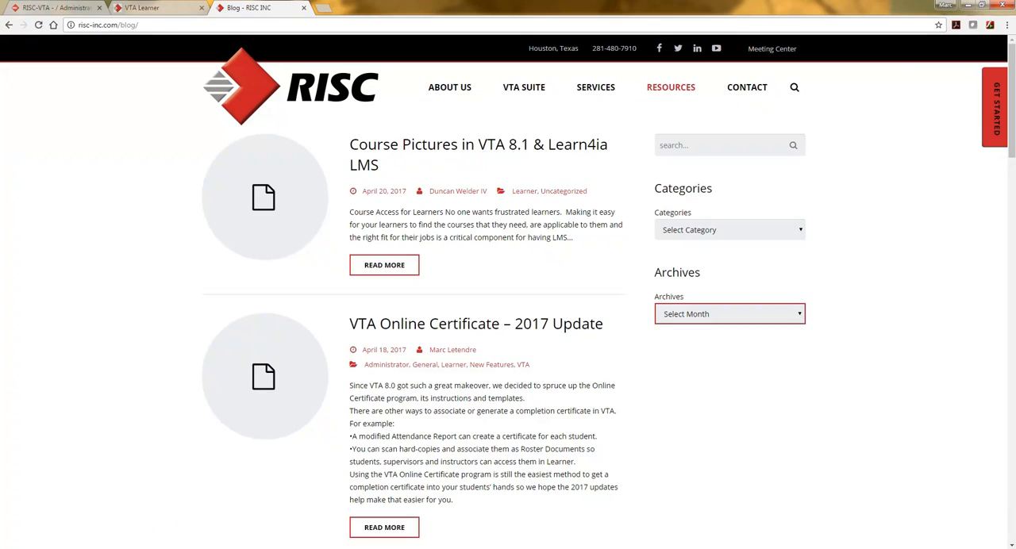
left_click(476, 326)
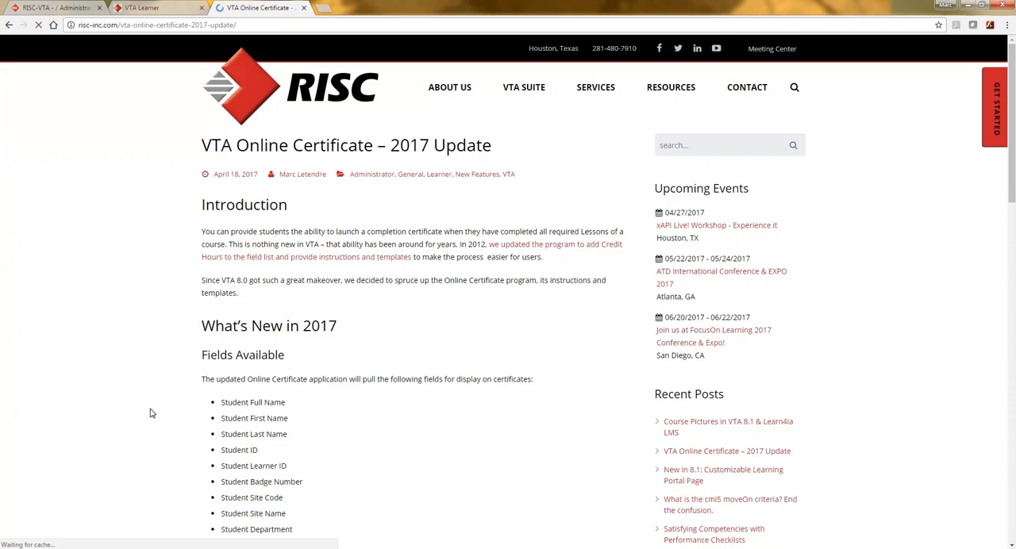
scroll(152, 412, "down", 3)
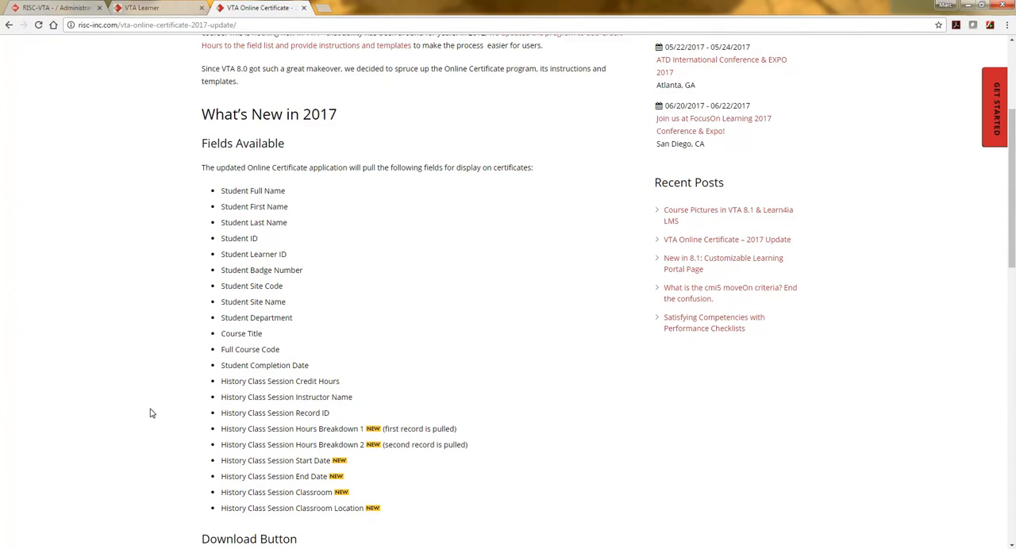
scroll(151, 413, "down", 6)
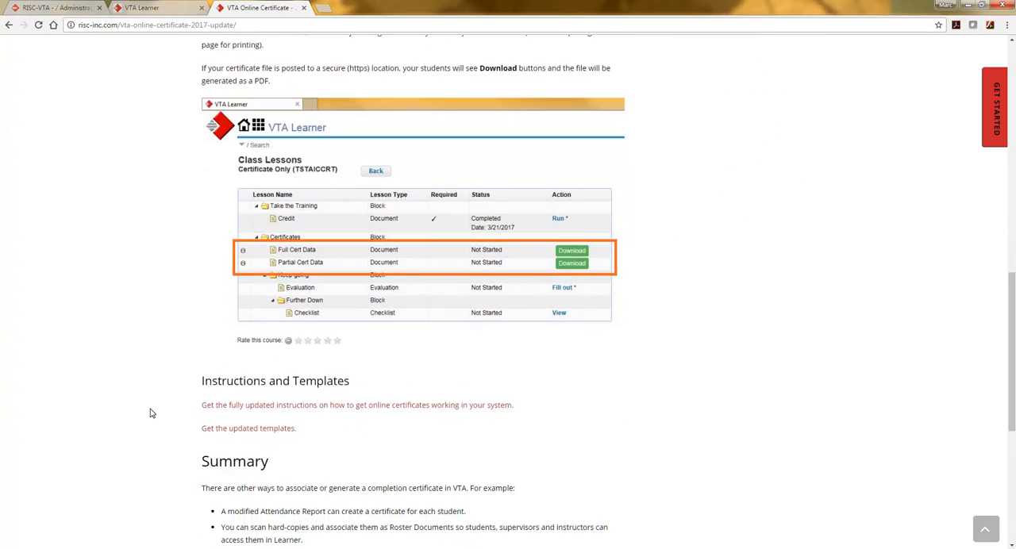
scroll(151, 413, "down", 2)
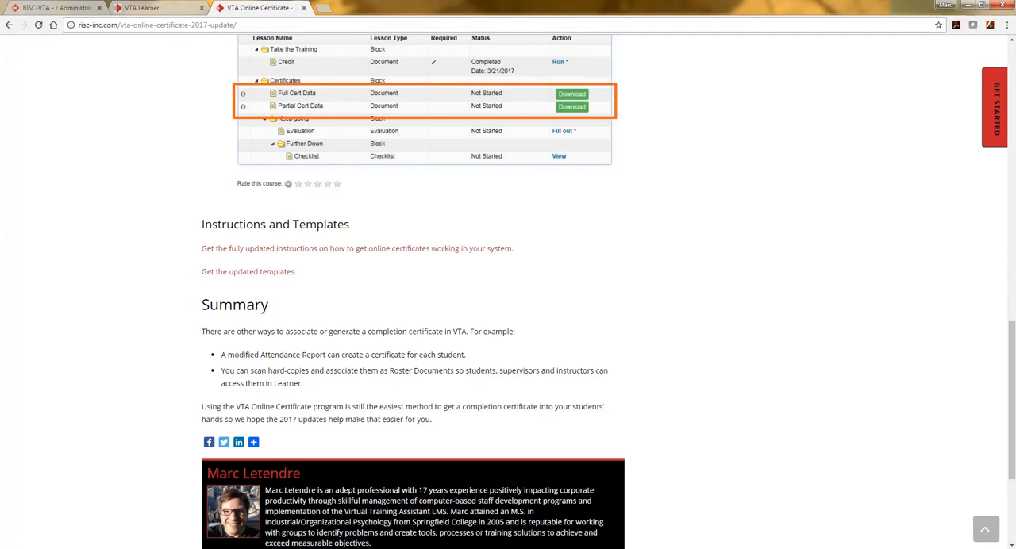
Step: Switch to the CertSample_2017.04 folder in Windows Explorer and view the Background.jpg certificate image at full window size
left_click(71, 548)
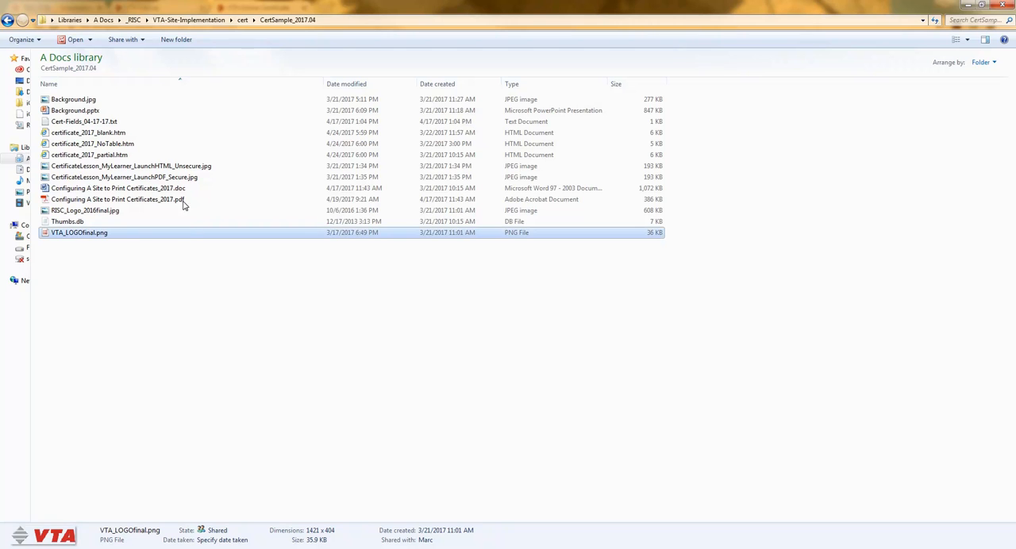
left_click(109, 319)
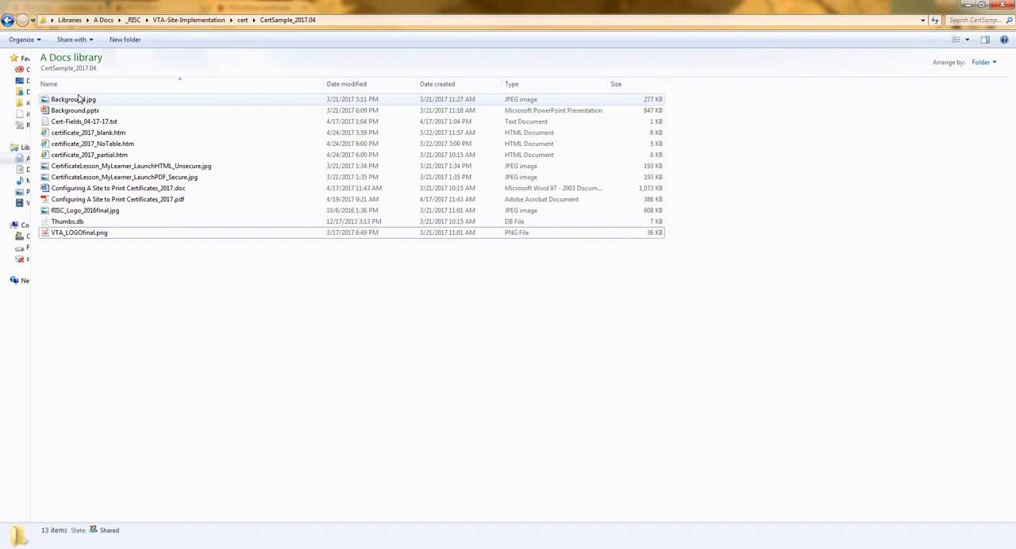
mouse_move(99, 239)
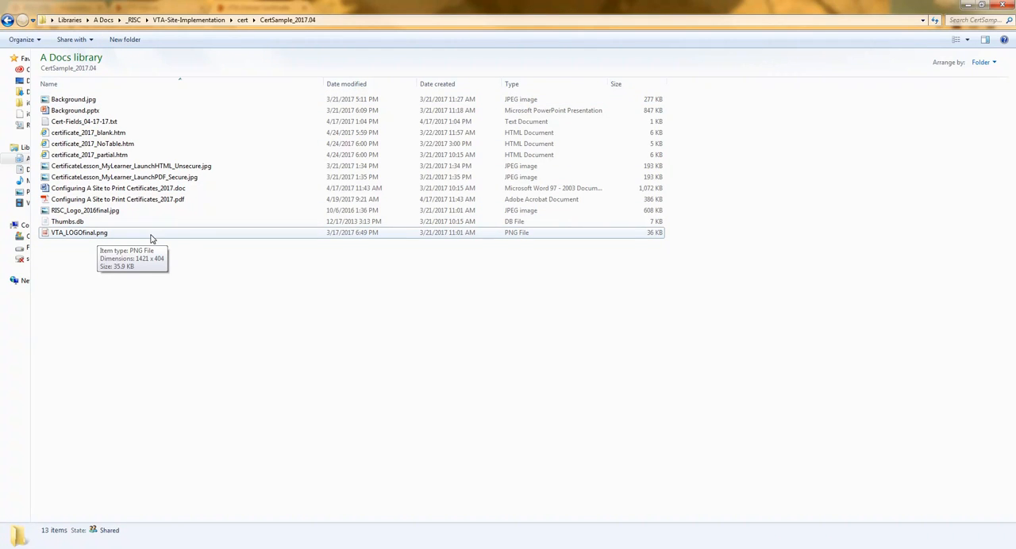
double_click(86, 100)
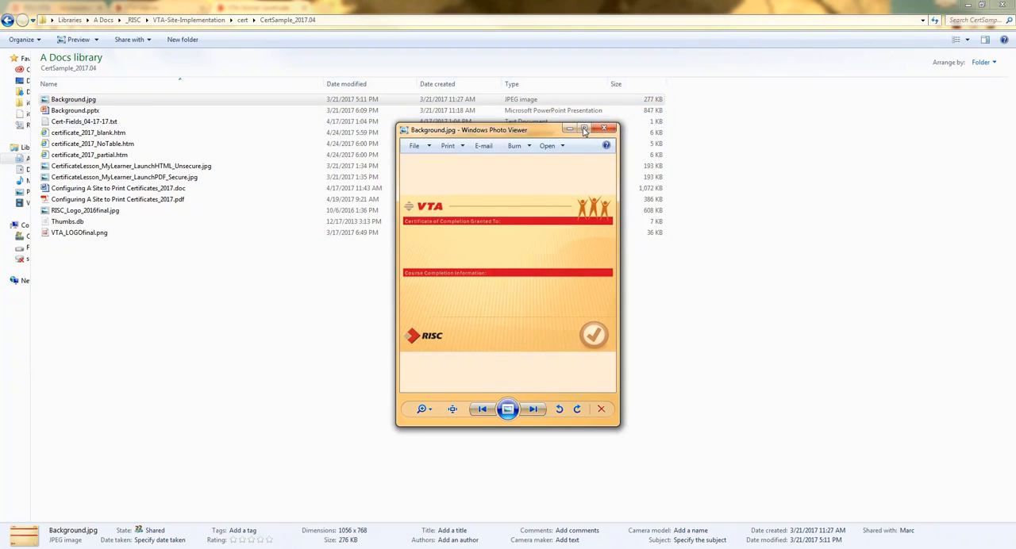
left_click(584, 127)
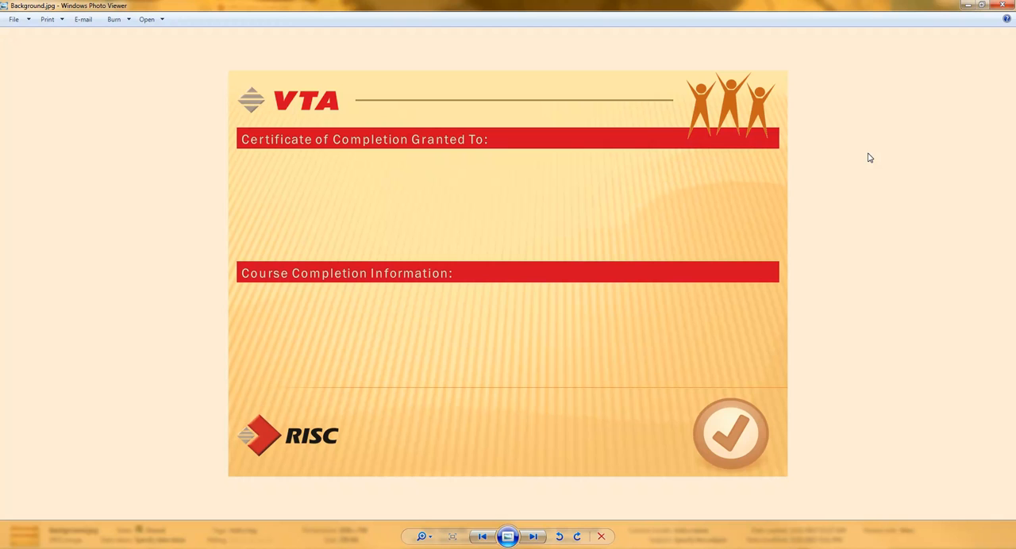
left_click(1004, 5)
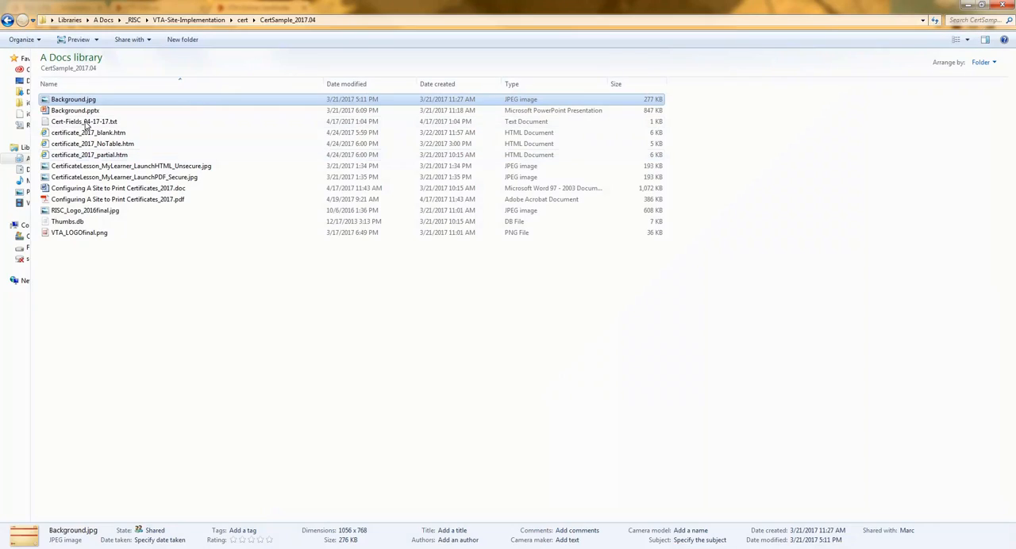
Step: Open Background.pptx in PowerPoint and capture the screen region around the certificate slide, discarding the capture without saving
double_click(79, 112)
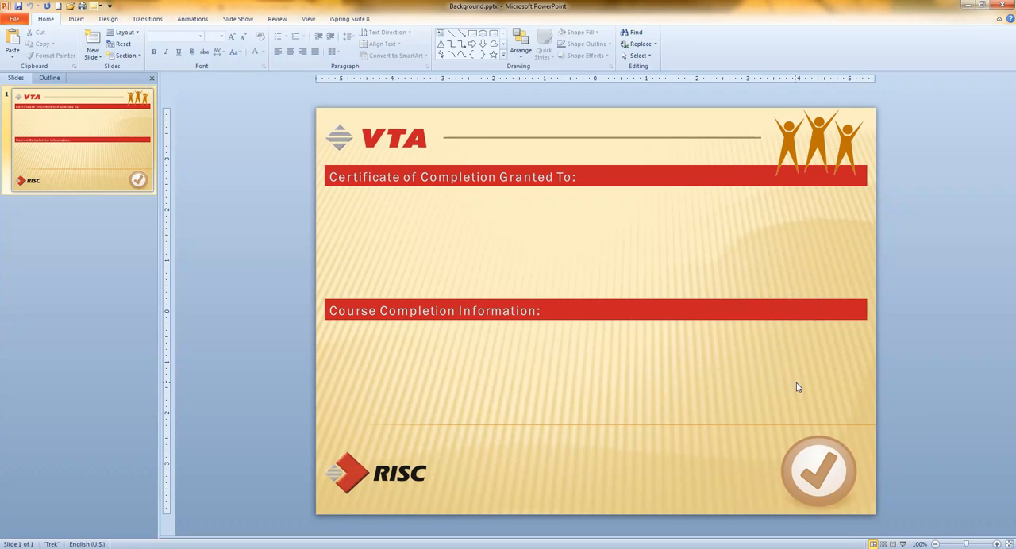
key("ctrl+shift+r")
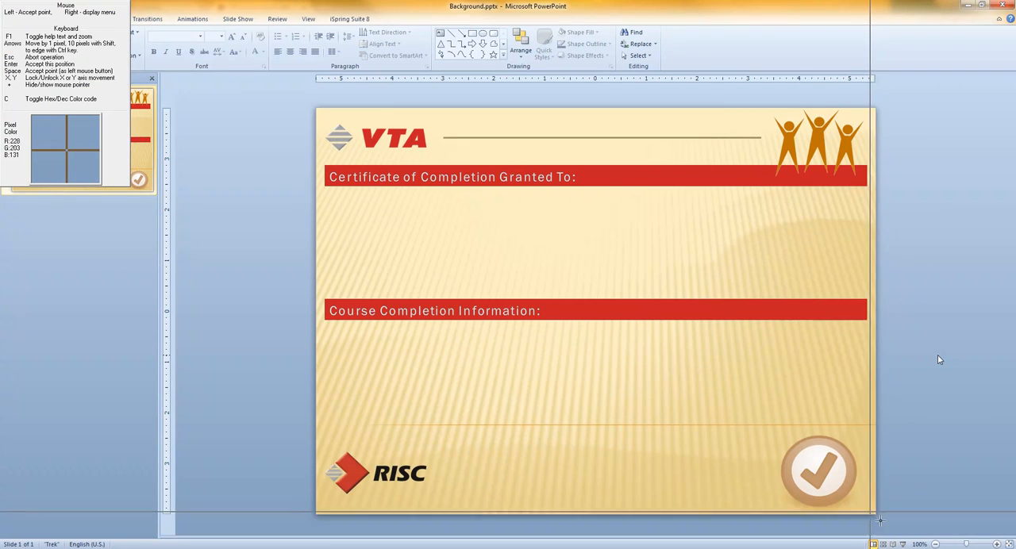
left_click(880, 521)
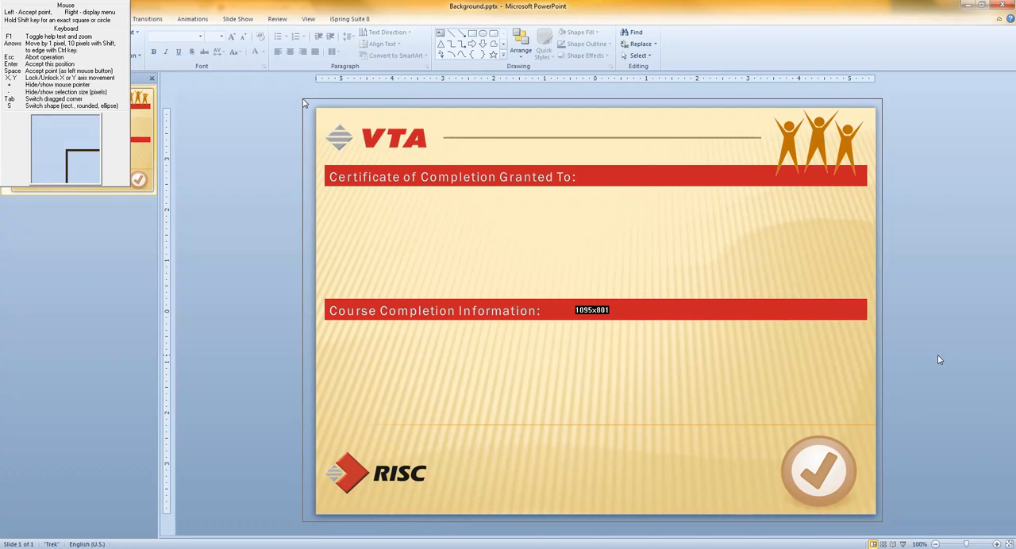
left_click(303, 102)
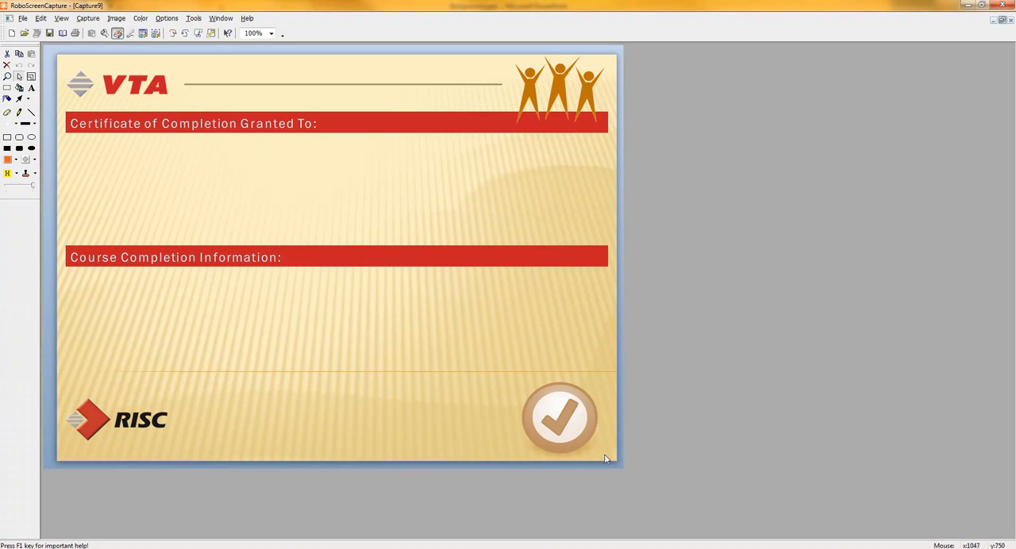
left_click(1004, 7)
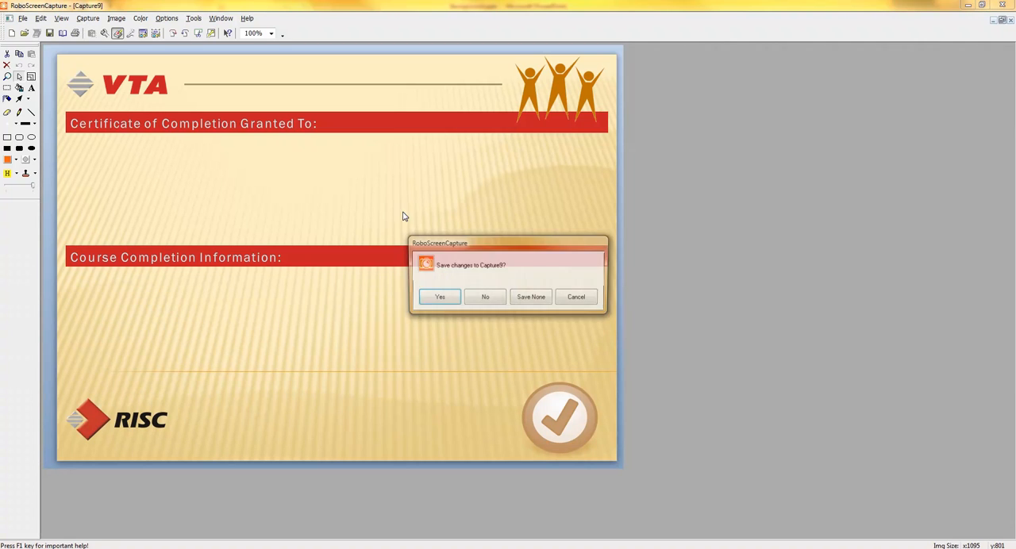
left_click(530, 303)
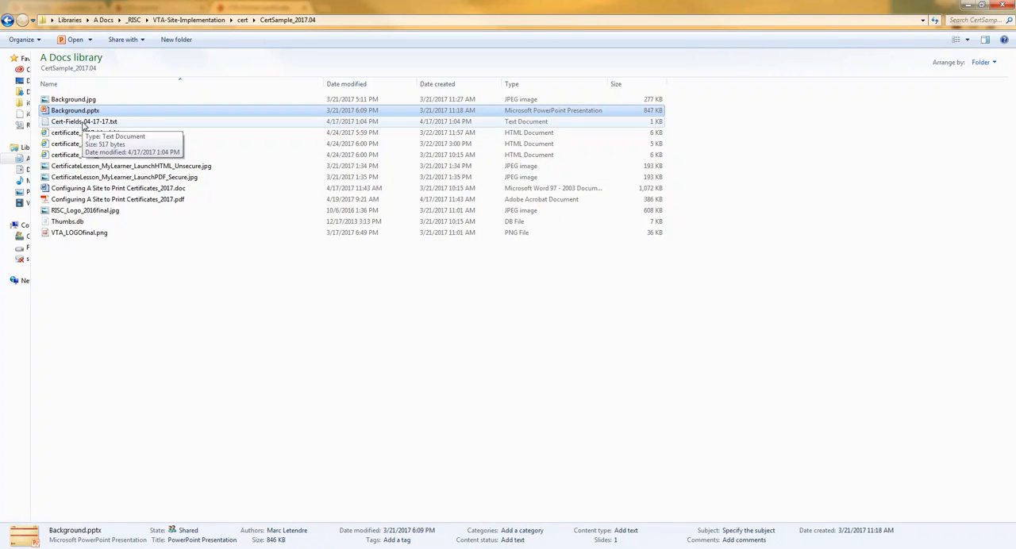
Step: Open Cert-Fields_04-17-17.txt from the sample folder and review its list of certificate field parameters
double_click(82, 122)
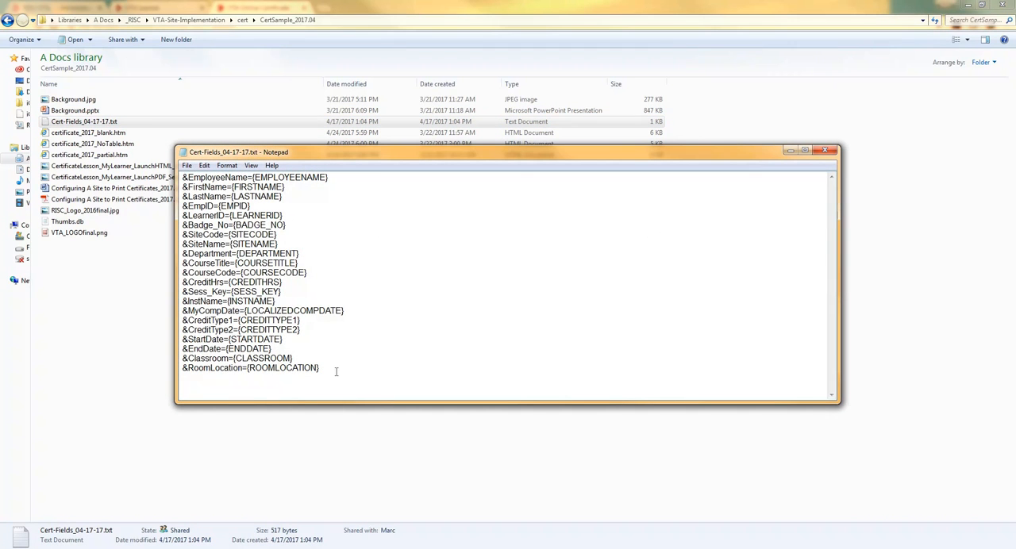
left_click(336, 369)
left_click_drag(333, 152, 416, 222)
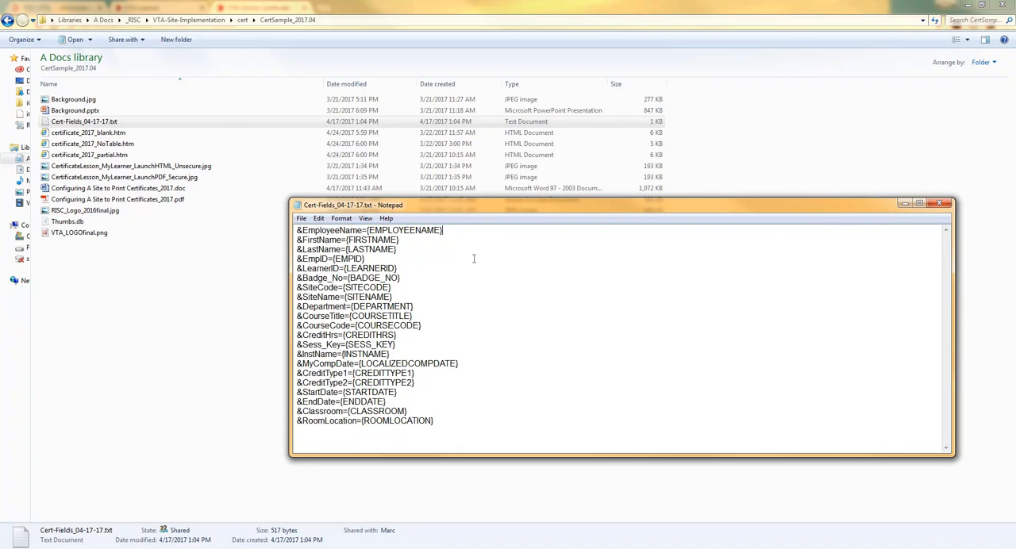
left_click(115, 298)
Step: Open certificate_2017_blank.htm from the sample folder in Dreamweaver for editing
left_click(85, 133)
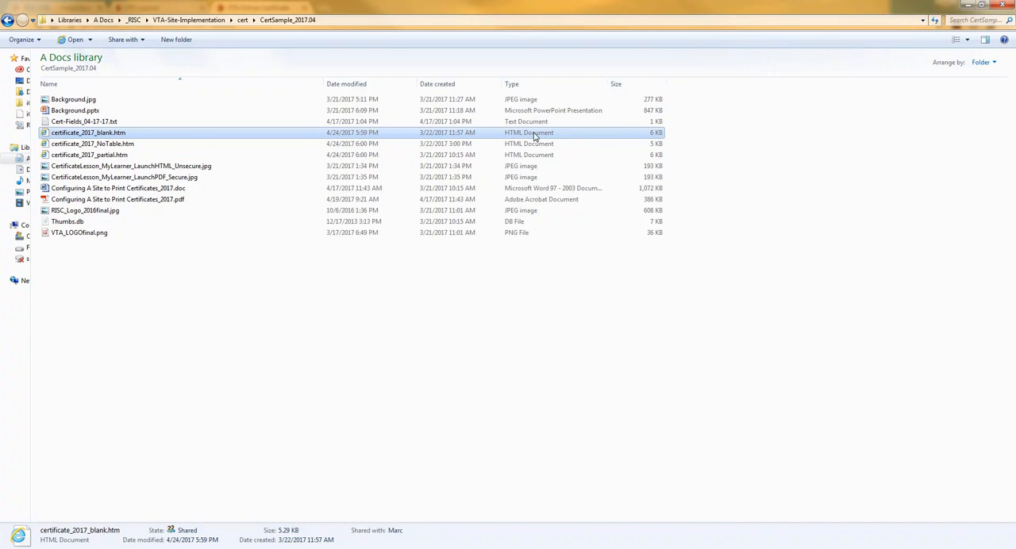
right_click(112, 135)
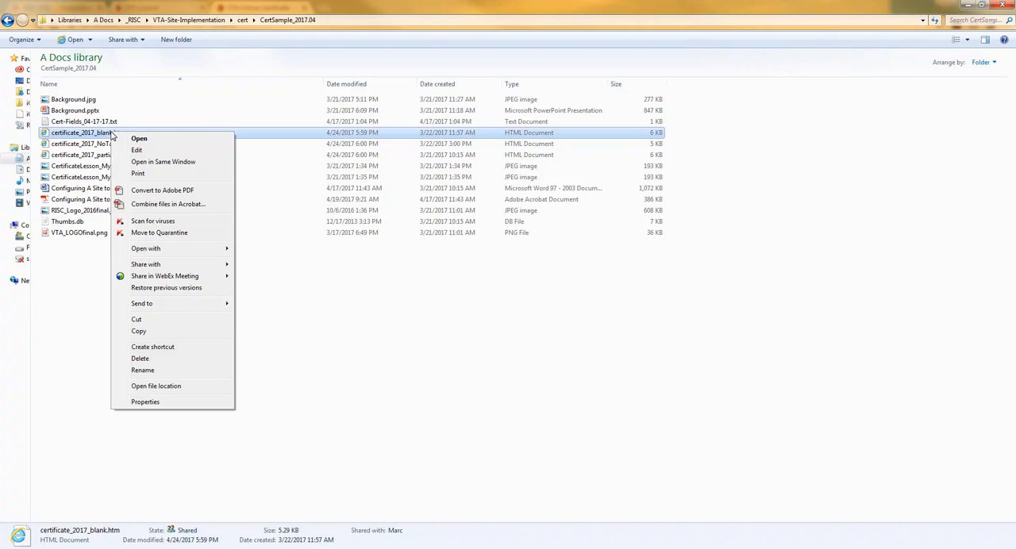
mouse_move(199, 248)
left_click(282, 262)
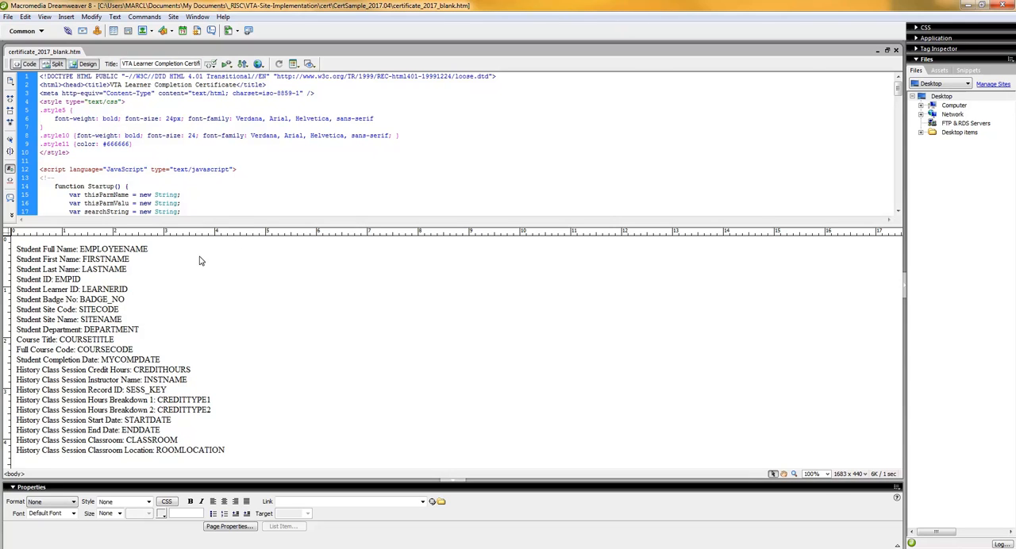
Step: Examine the EMPLOYEENAME placeholder on the Student Full Name line in both the page design and its matching HTML code
left_click(114, 250)
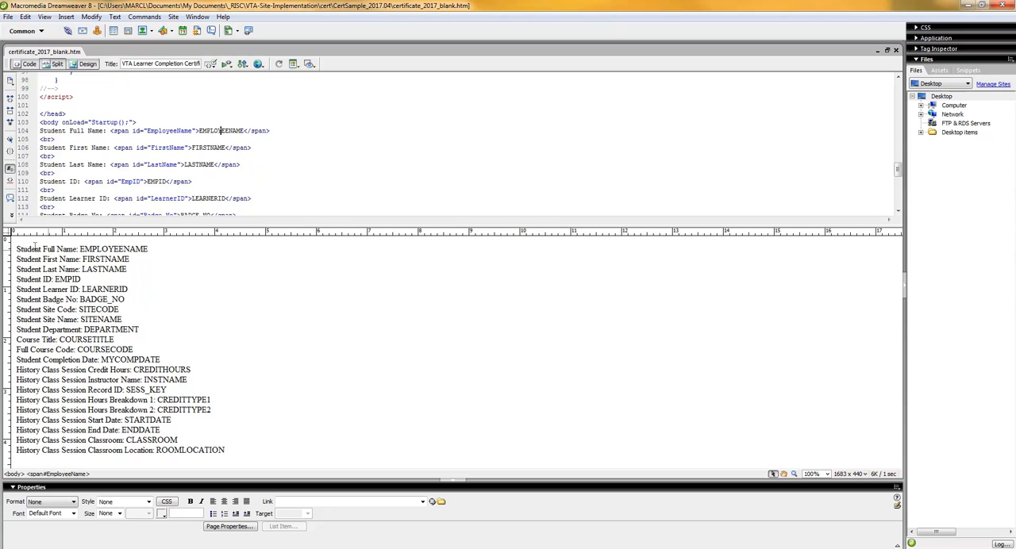
double_click(182, 409)
triple_click(116, 250)
left_click(145, 248)
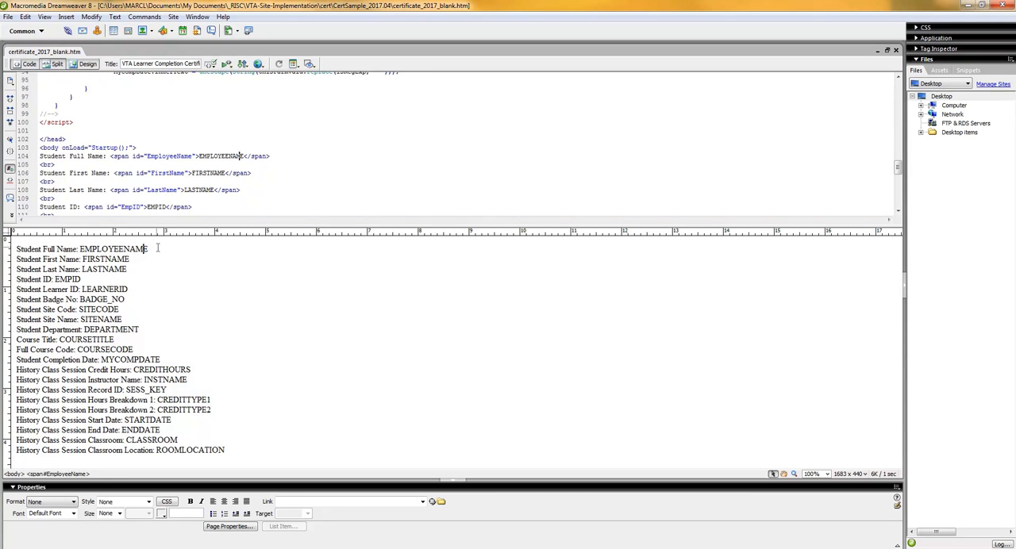
left_click(119, 249)
double_click(210, 157)
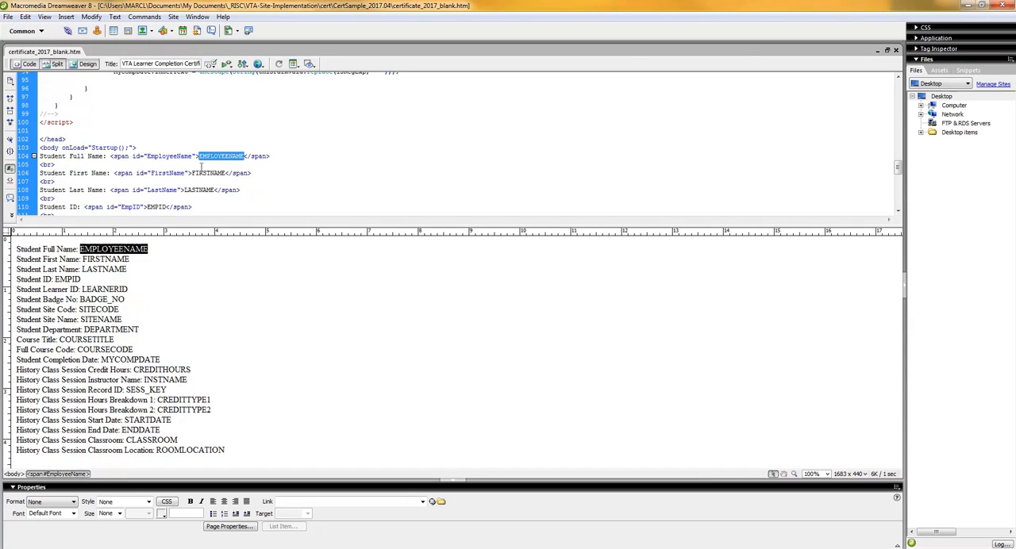
left_click(157, 255)
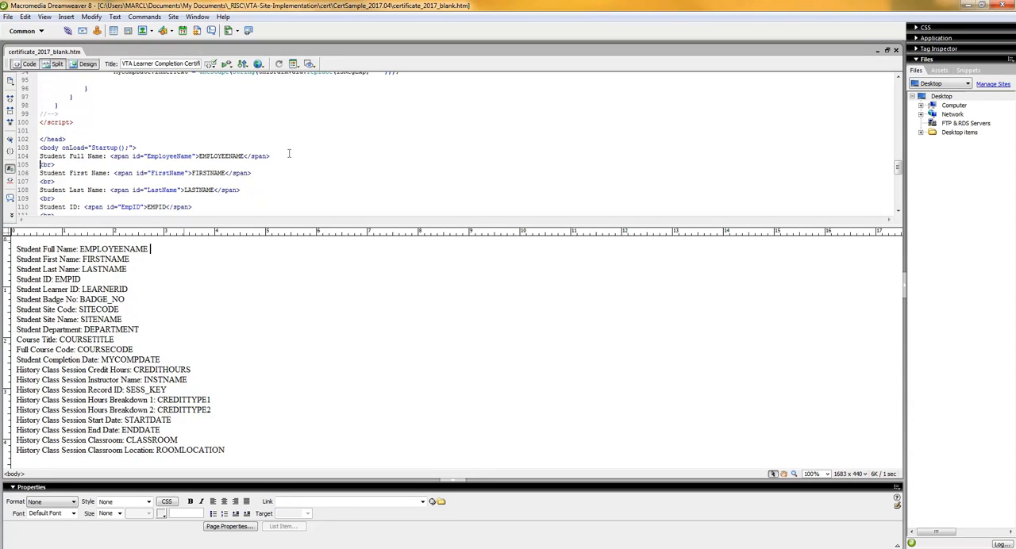
Step: Enlarge the code area and examine the EMPLOYEENAME case and its EmployeeName.innerText assignment in the startup script
left_click_drag(289, 225, 289, 260)
left_click(169, 159)
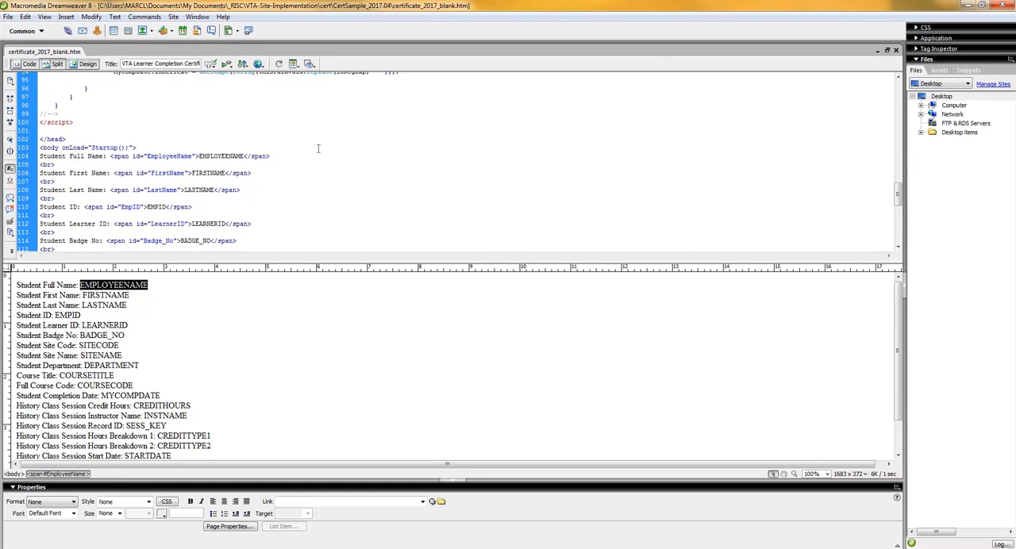
scroll(351, 151, "up", 4)
scroll(318, 149, "up", 15)
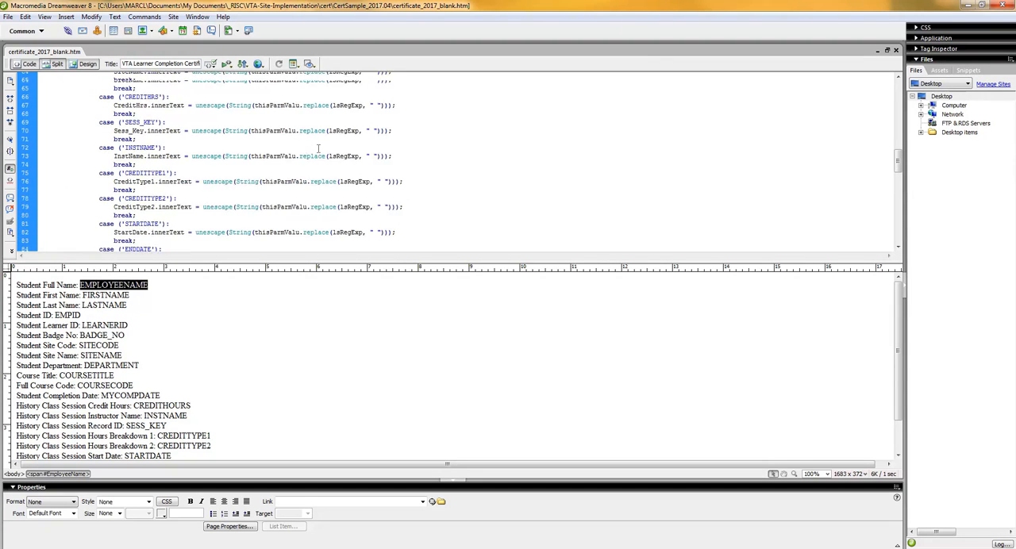
scroll(319, 148, "up", 5)
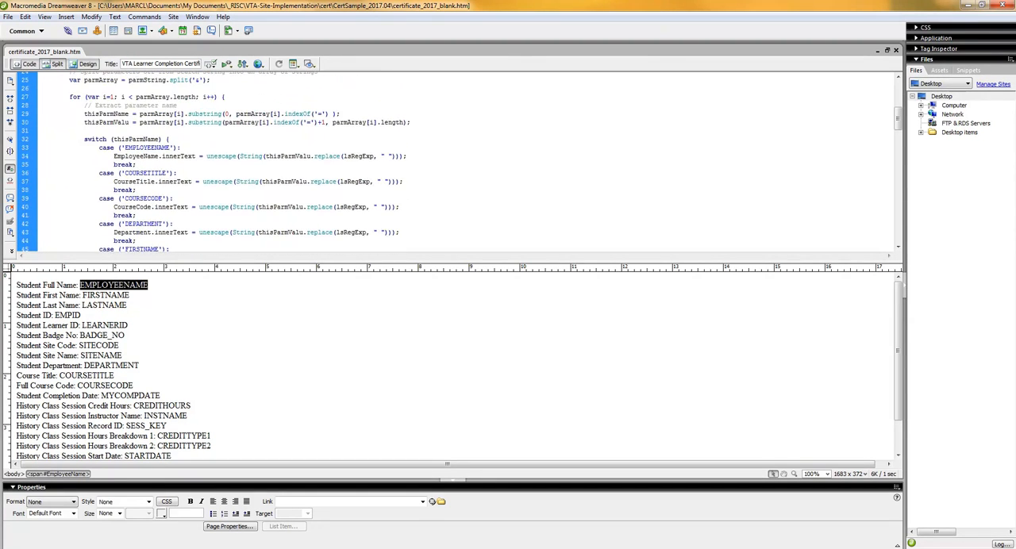
left_click(133, 150)
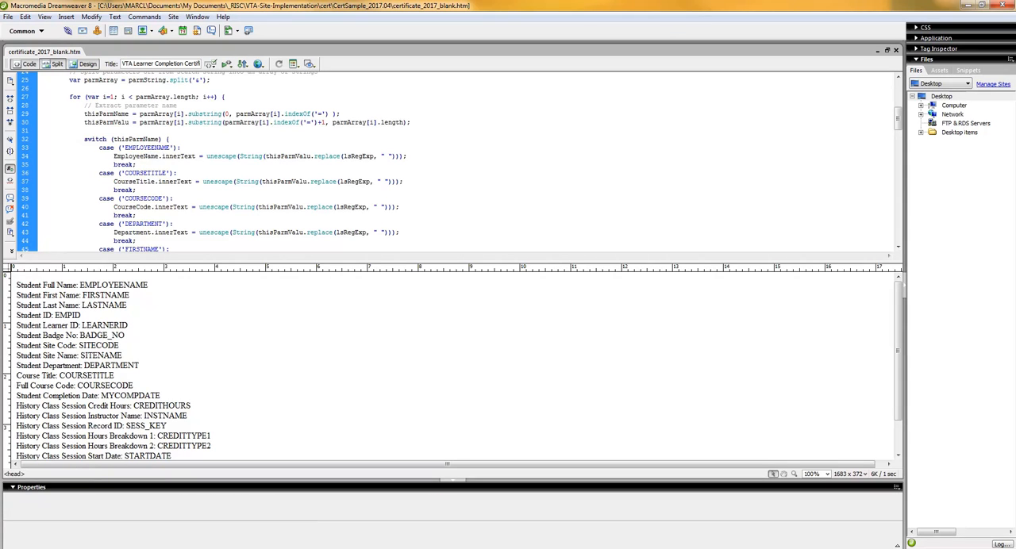
double_click(147, 148)
double_click(151, 155)
left_click(159, 155)
left_click_drag(159, 155, 114, 156)
Step: Examine the EmployeeName span on the Student Full Name code line, and enlarge the design area to show the full field list
left_click(119, 288)
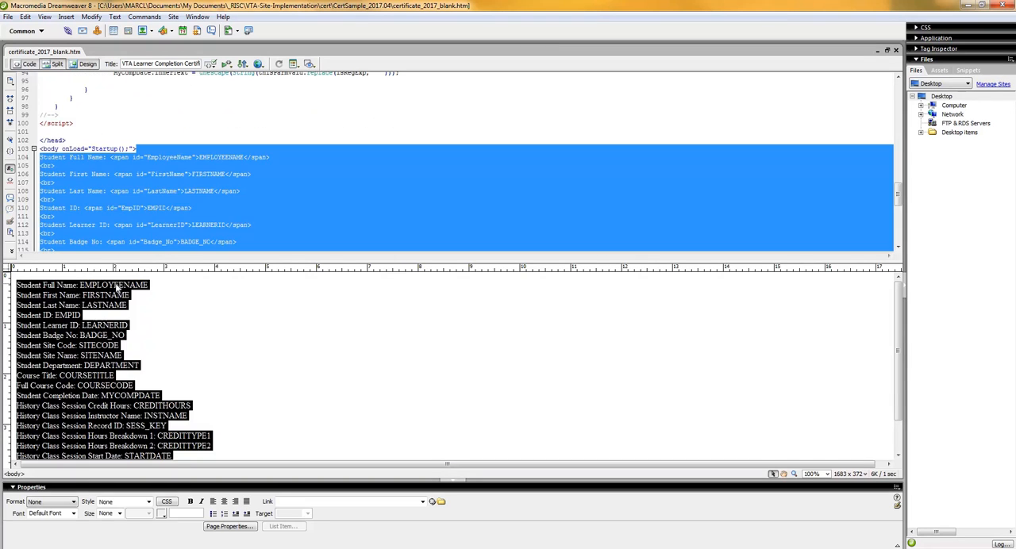
left_click(124, 157)
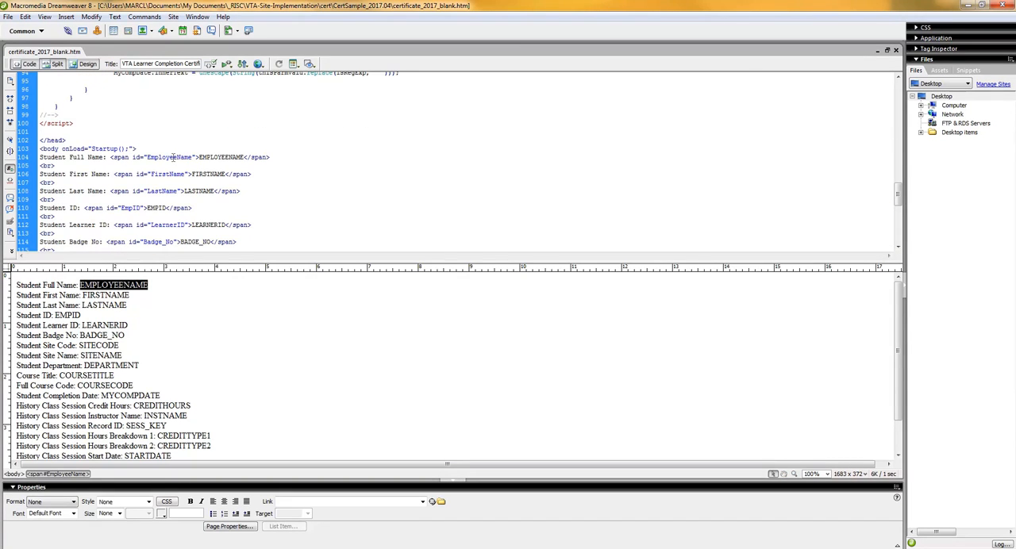
left_click(212, 156)
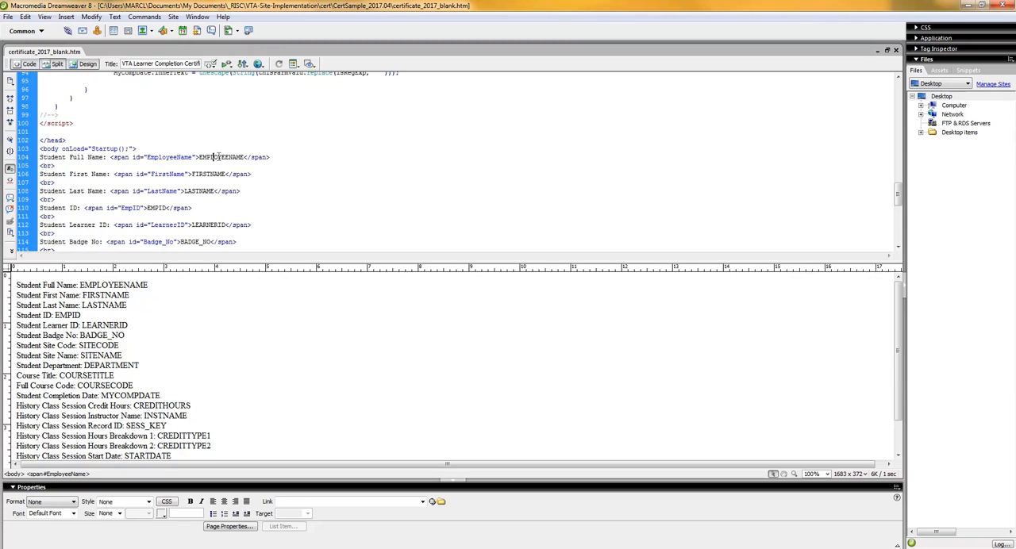
double_click(218, 157)
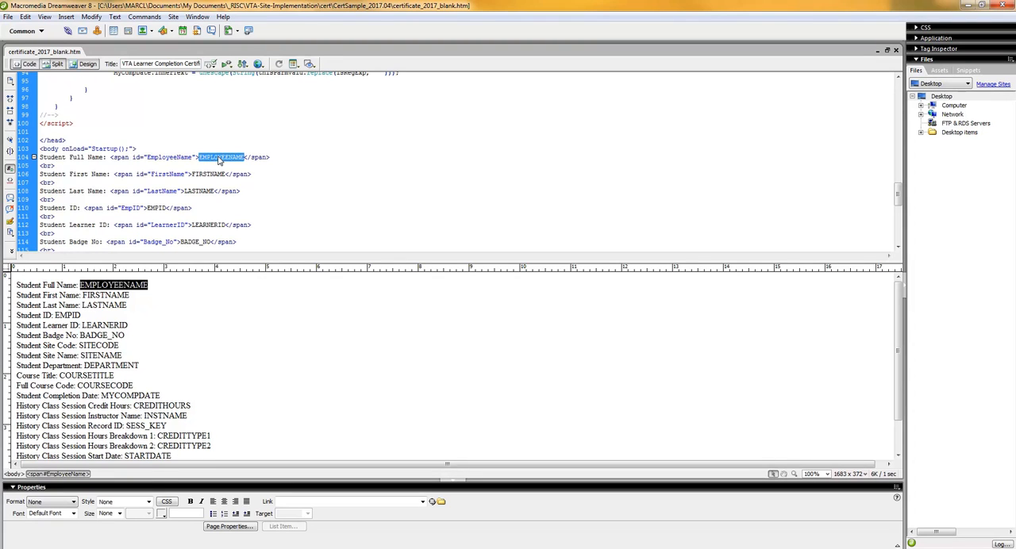
left_click(164, 294)
left_click_drag(174, 264, 103, 111)
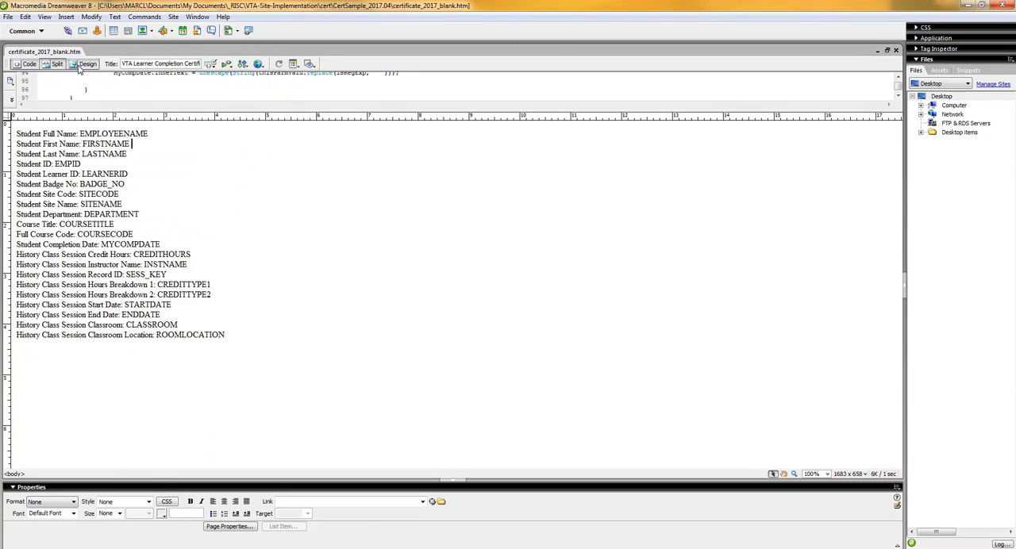
Step: Examine the Student Full Name line in the blank template against its EmployeeName span, with the code area enlarged
left_click(99, 133)
left_click(17, 134)
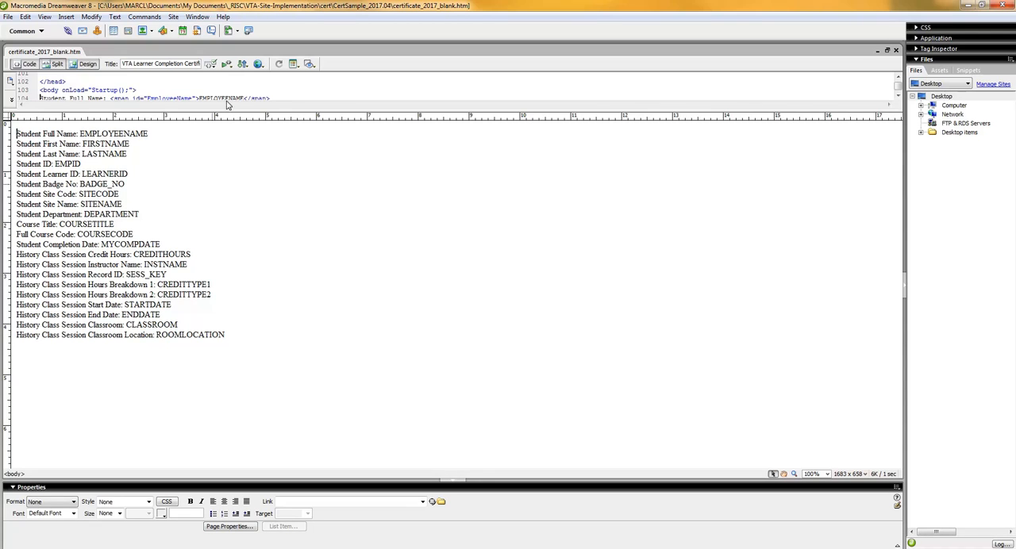
left_click_drag(223, 110, 222, 230)
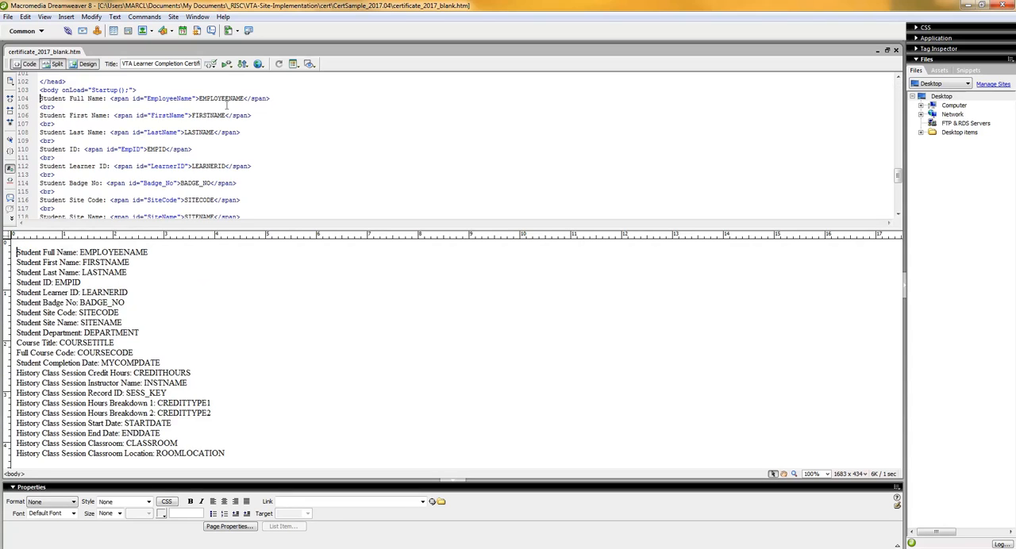
left_click(110, 252)
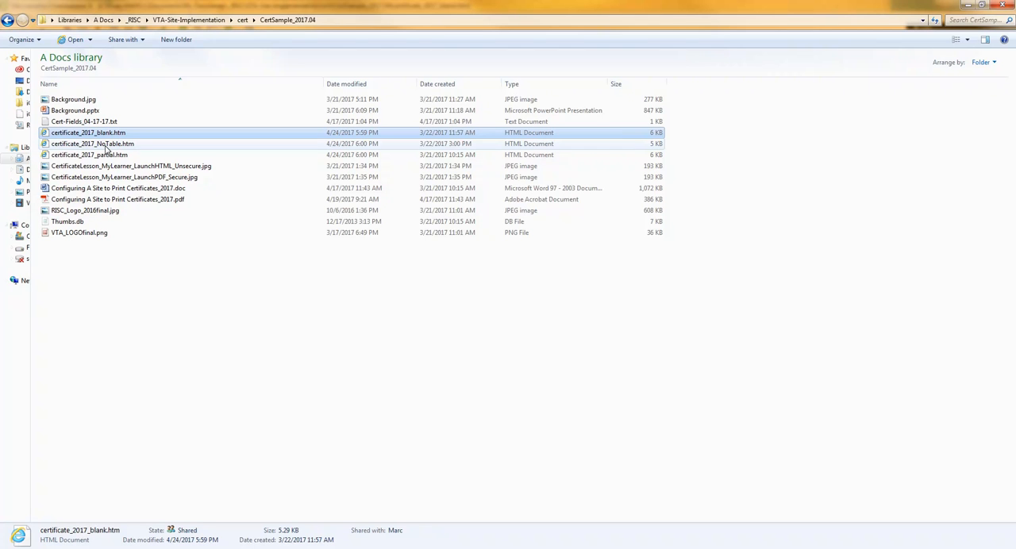
Step: Switch to the sample folder, open certificate_2017_NoTable.htm in Dreamweaver for editing, and adjust the split between code and design
left_click(106, 143)
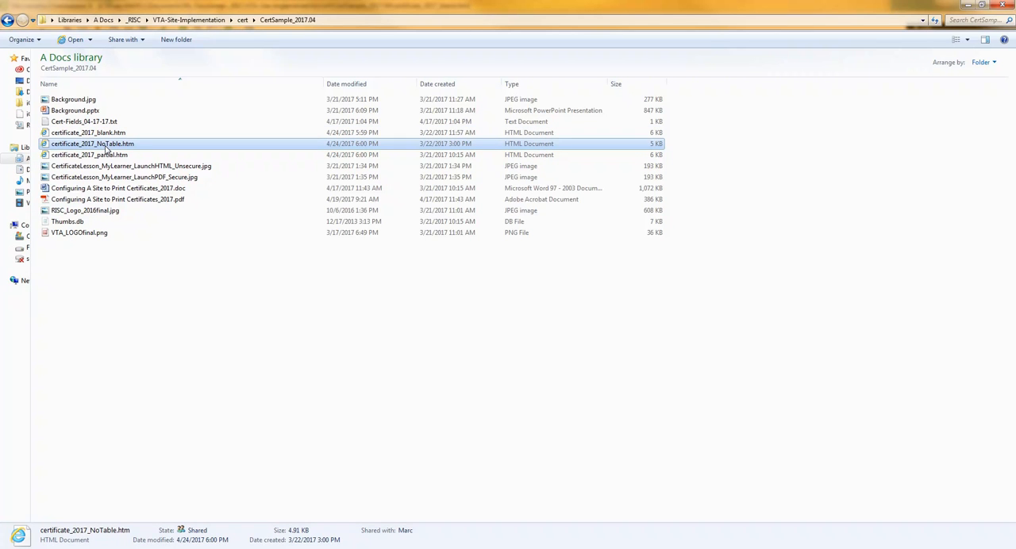
right_click(106, 148)
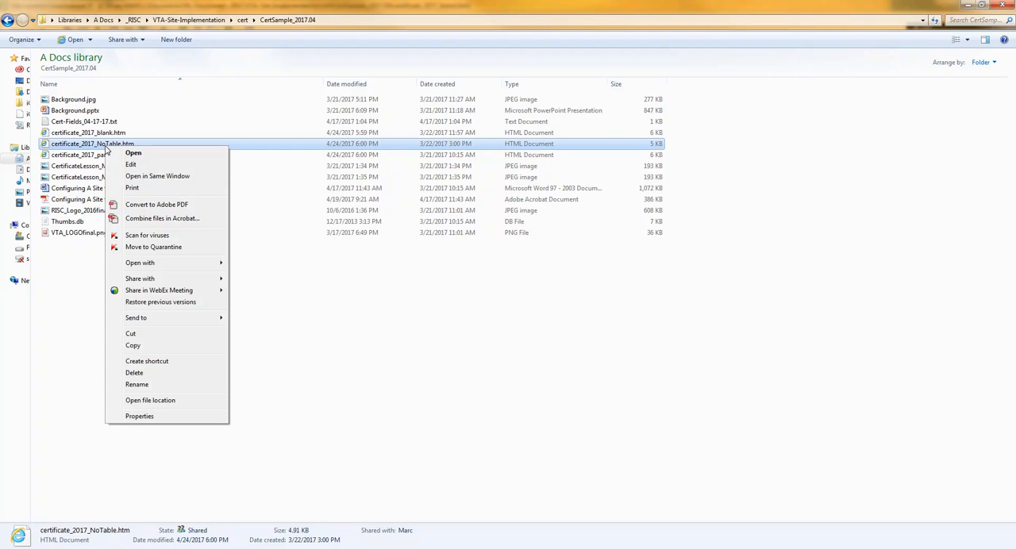
left_click(371, 369)
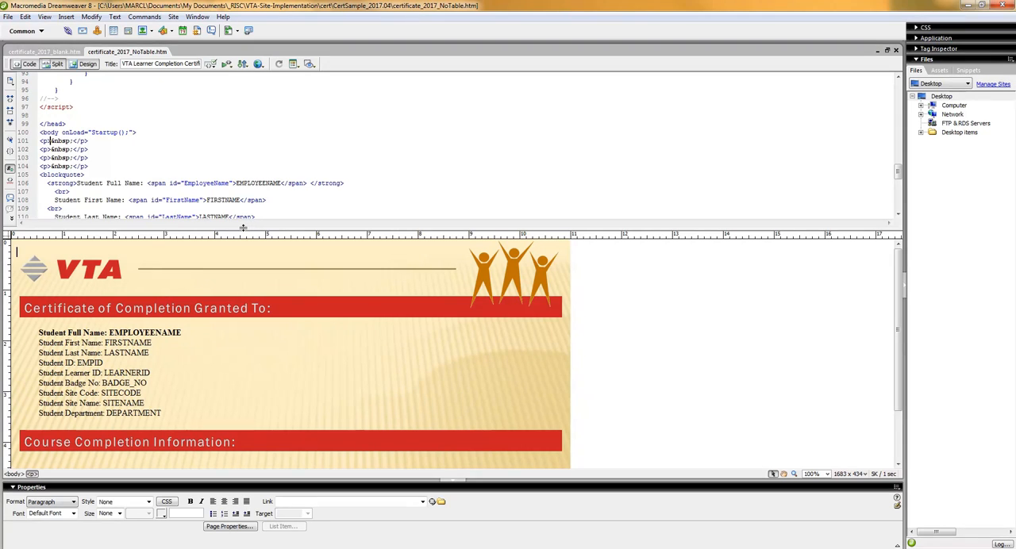
left_click_drag(251, 229, 250, 121)
left_click_drag(168, 120, 159, 234)
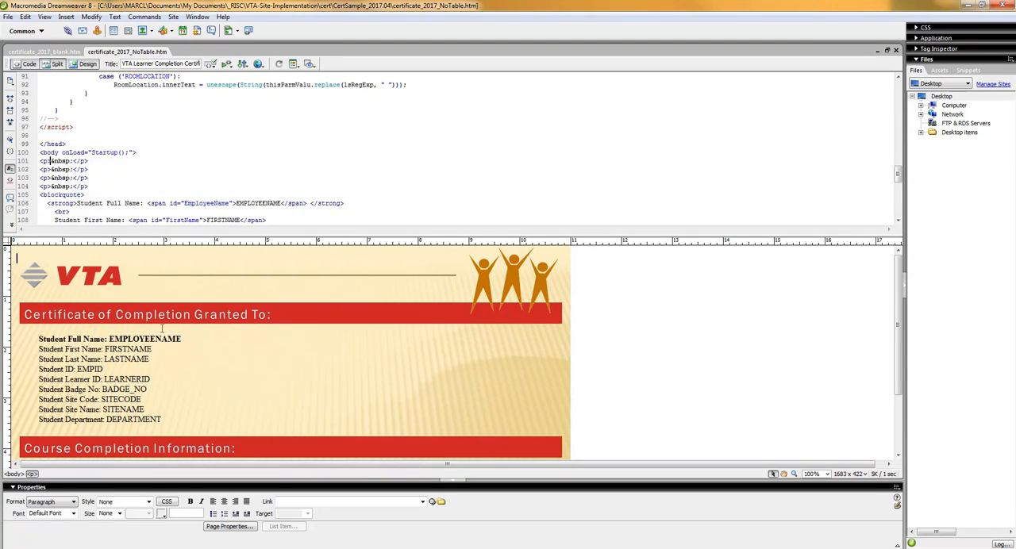
Step: Examine the student and course completion fields of the NoTable certificate with the design area enlarged
left_click(132, 339)
scroll(191, 351, "down", 2)
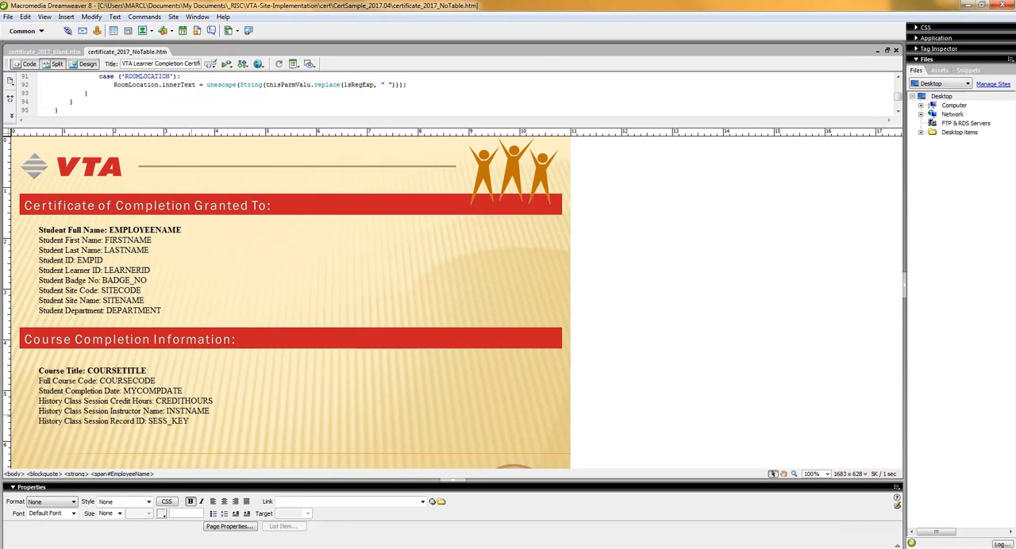
left_click(200, 422)
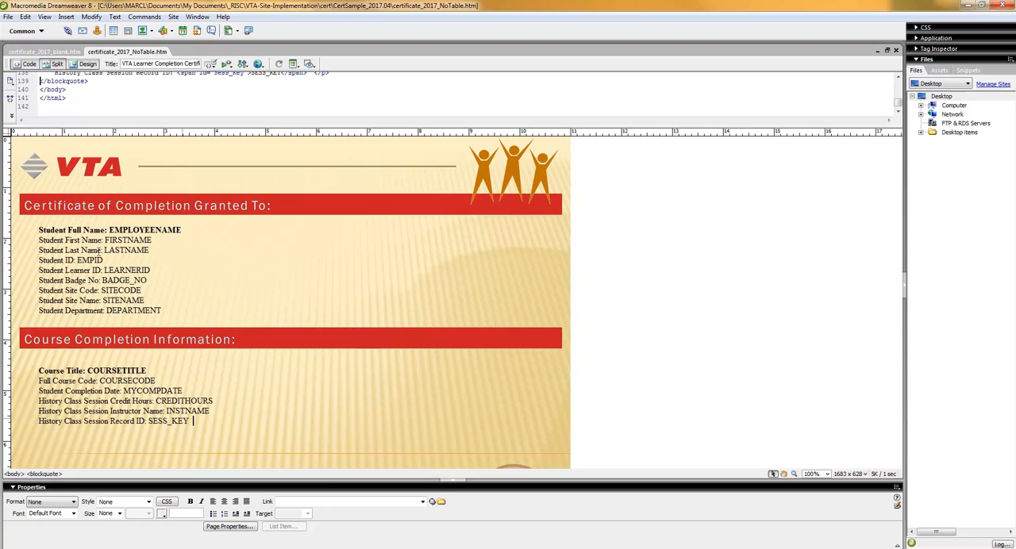
left_click(186, 253)
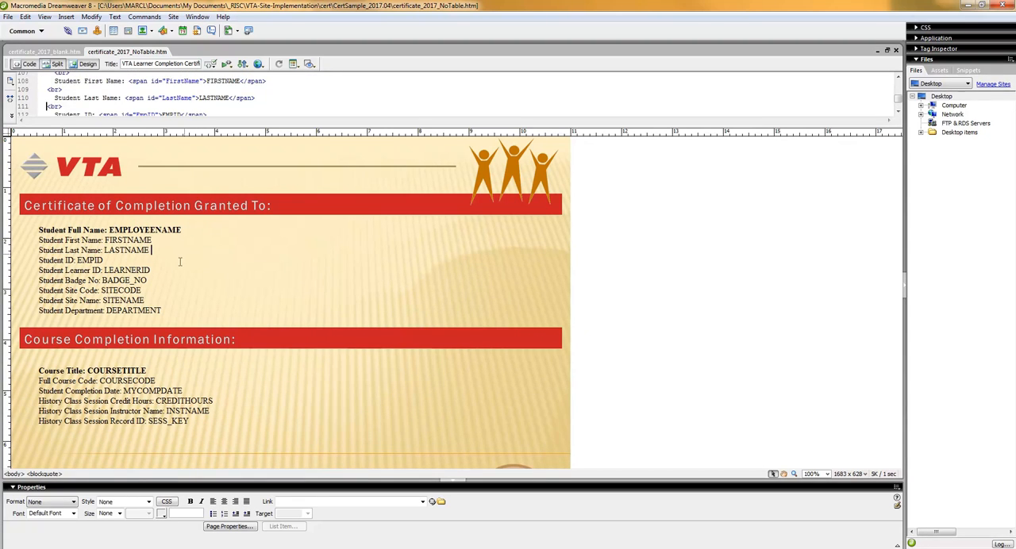
Step: Return to the sample folder and open certificate_2017_partial.htm in Dreamweaver for editing
mouse_move(353, 547)
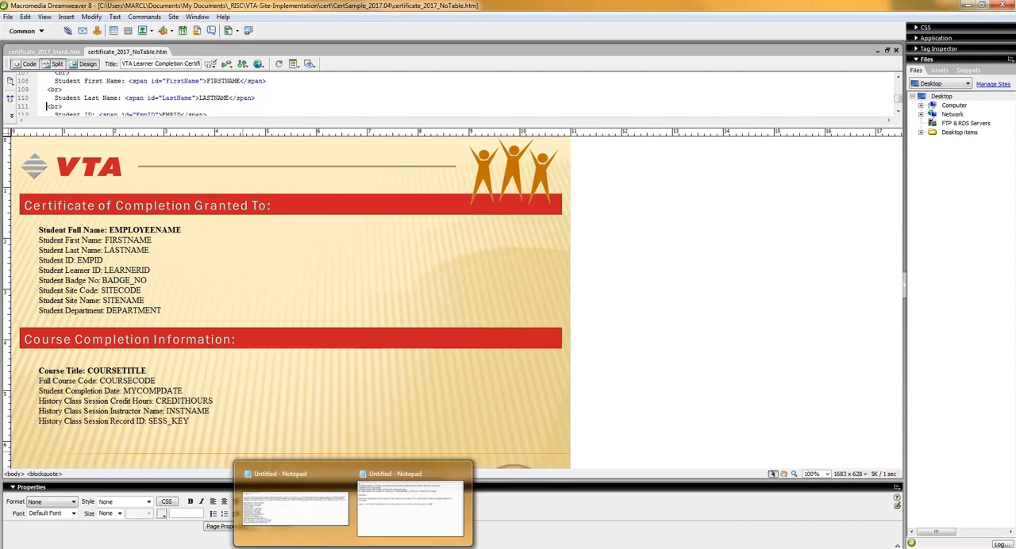
mouse_move(314, 526)
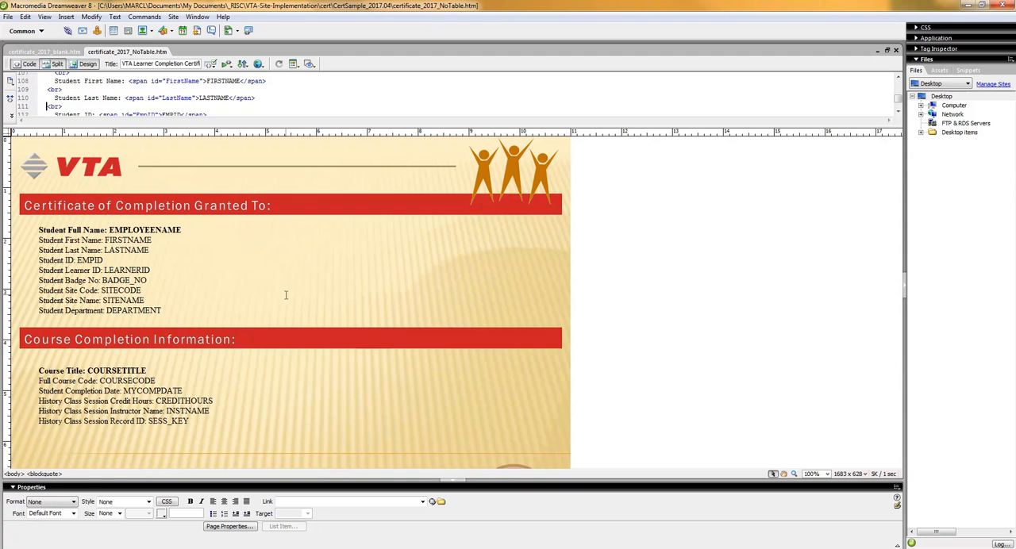
left_click(87, 547)
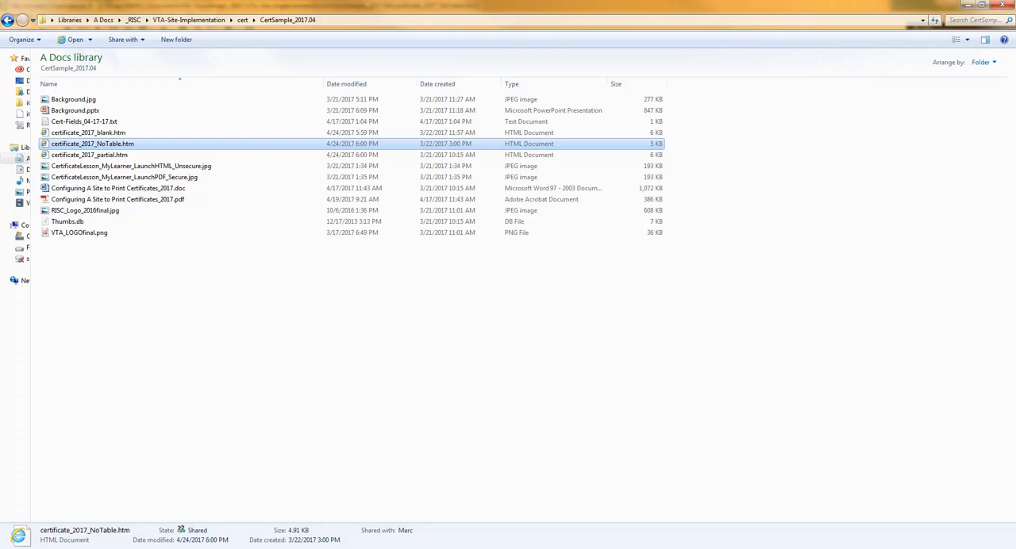
left_click(99, 157)
right_click(103, 156)
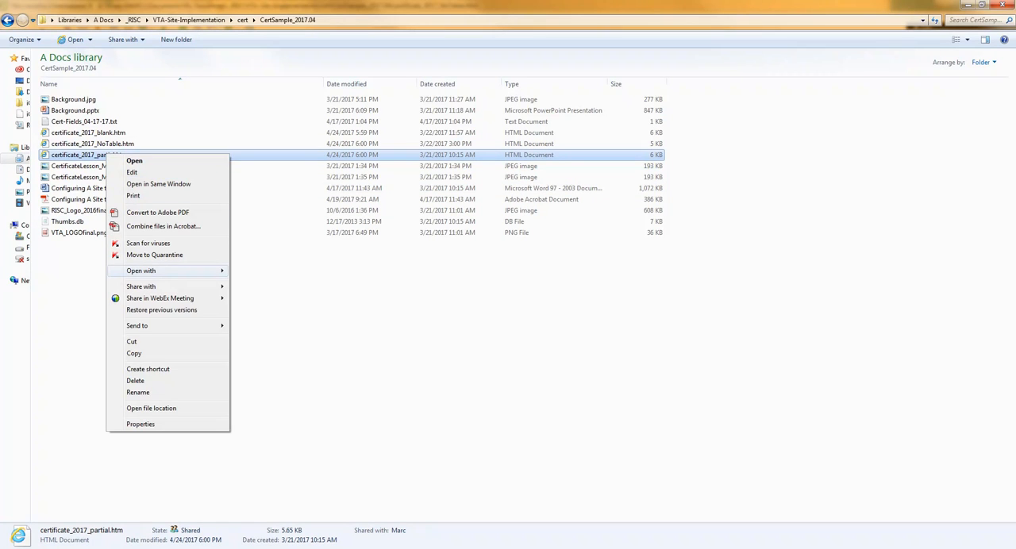
left_click(251, 430)
left_click(238, 548)
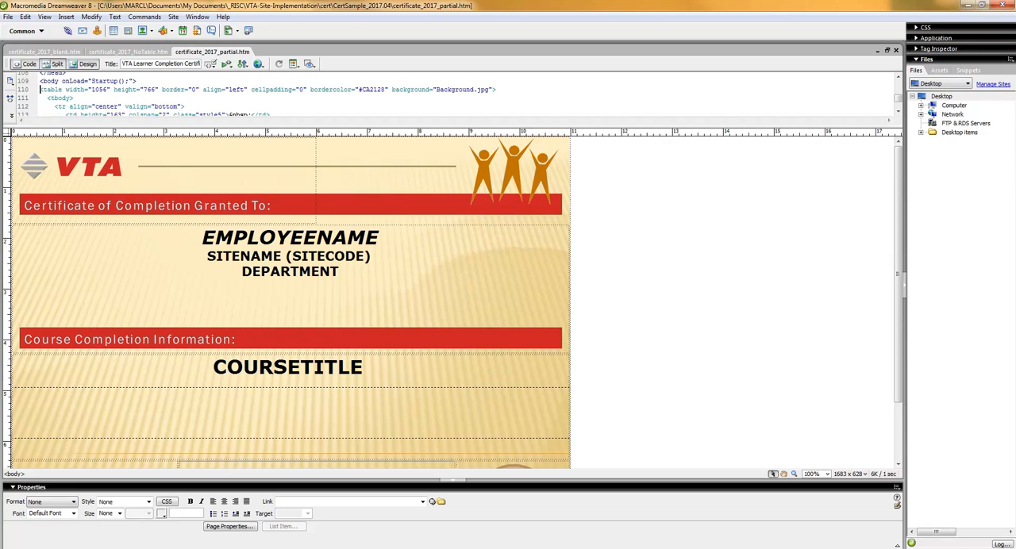
Step: Examine the EMPLOYEENAME placeholder in the partial certificate's table layout and enlarge the code area to show its span
left_click(209, 172)
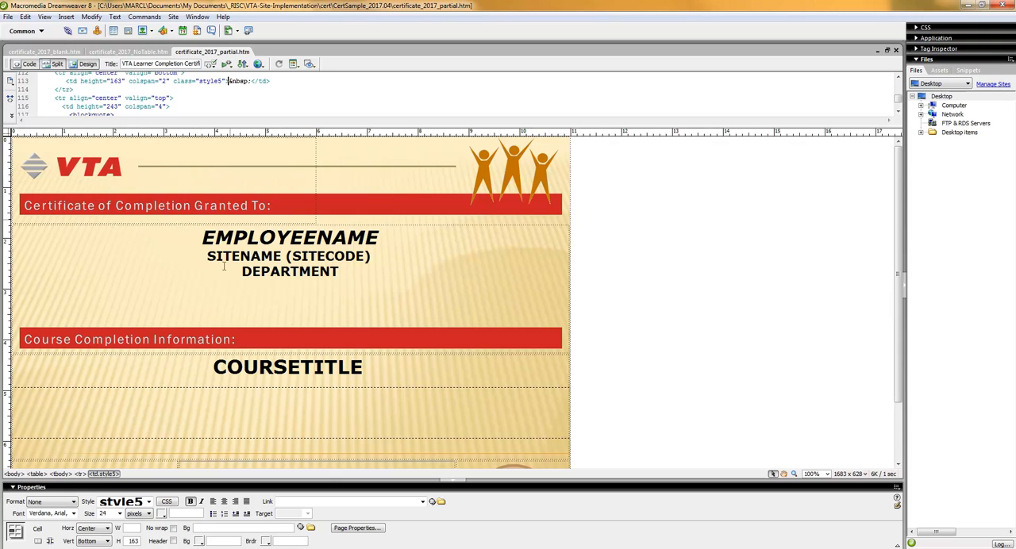
left_click(241, 225)
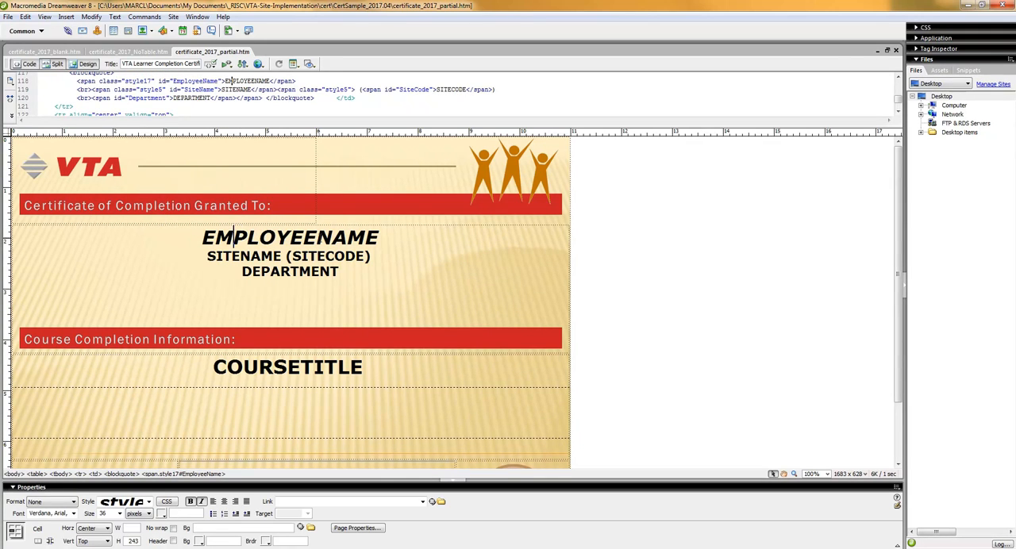
left_click(317, 237)
left_click_drag(276, 126, 253, 246)
left_click(216, 357)
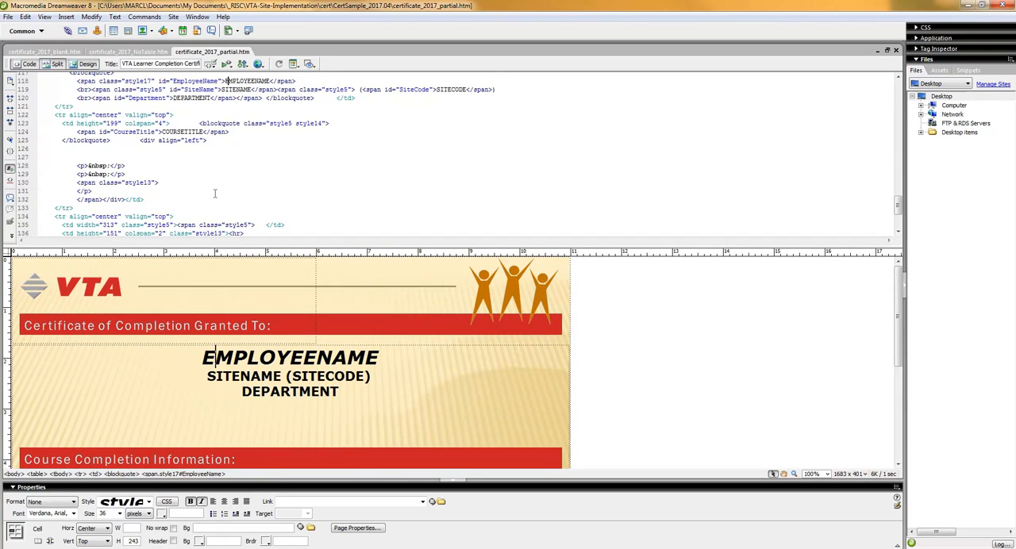
Step: Review the partial certificate's field cases in the startup script and the matching EMPLOYEENAME span in the body code
left_click(248, 123)
scroll(254, 186, "up", 2)
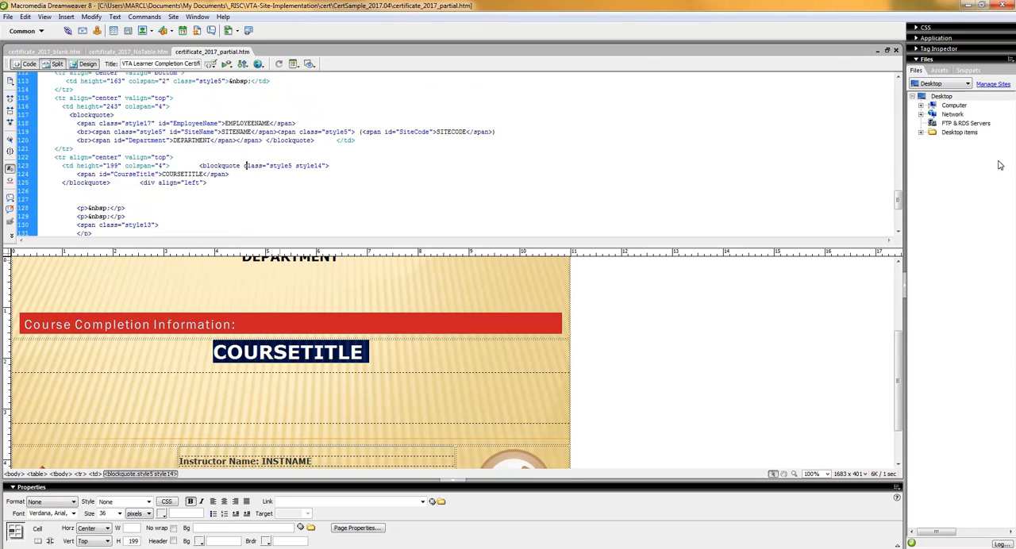
scroll(198, 182, "up", 20)
left_click(142, 179)
scroll(139, 167, "down", 10)
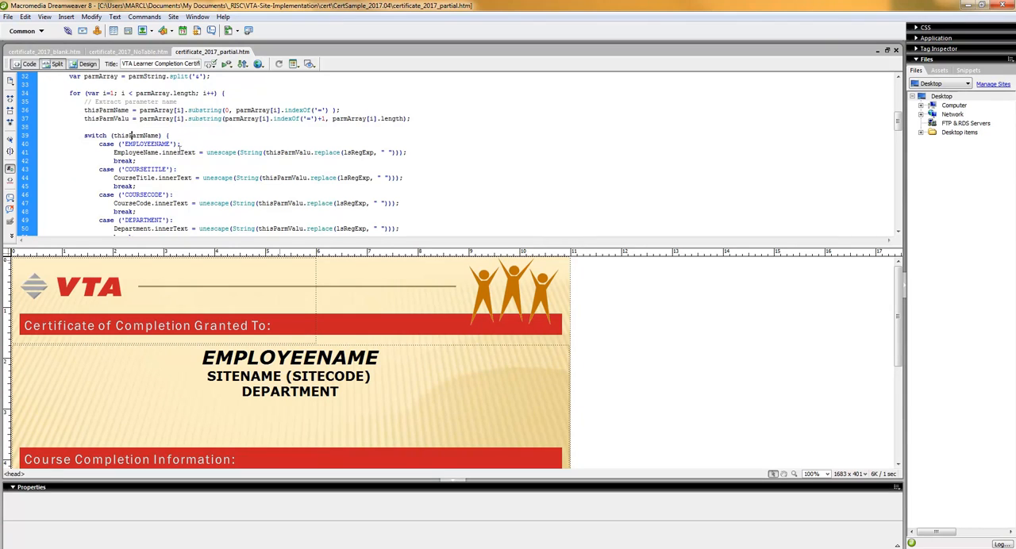
scroll(179, 150, "down", 3)
scroll(179, 150, "down", 15)
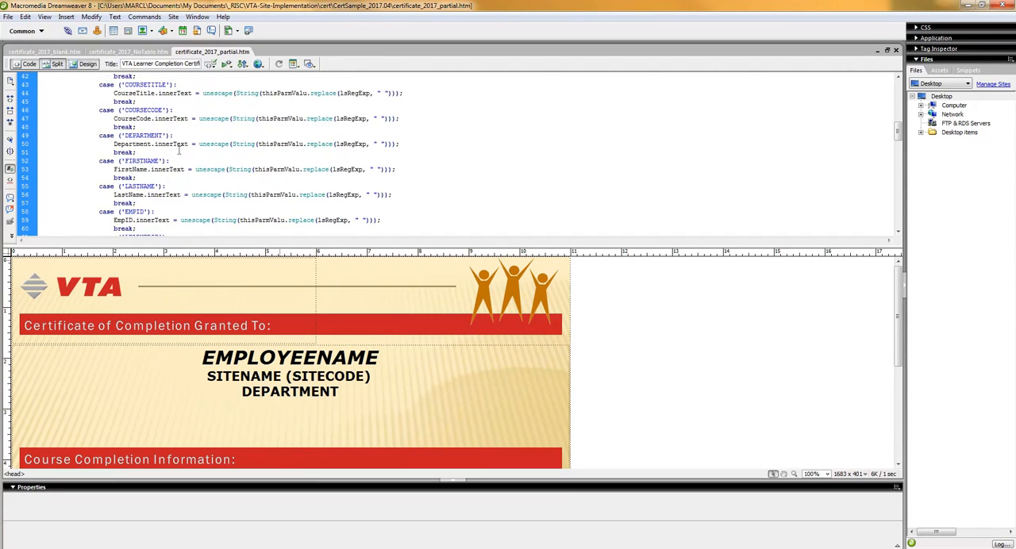
scroll(179, 150, "down", 10)
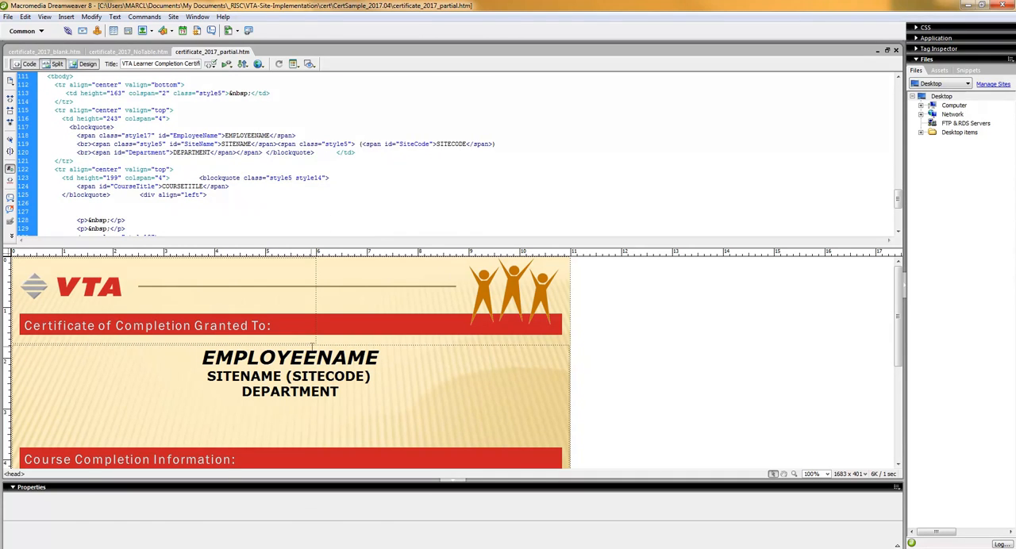
left_click(317, 356)
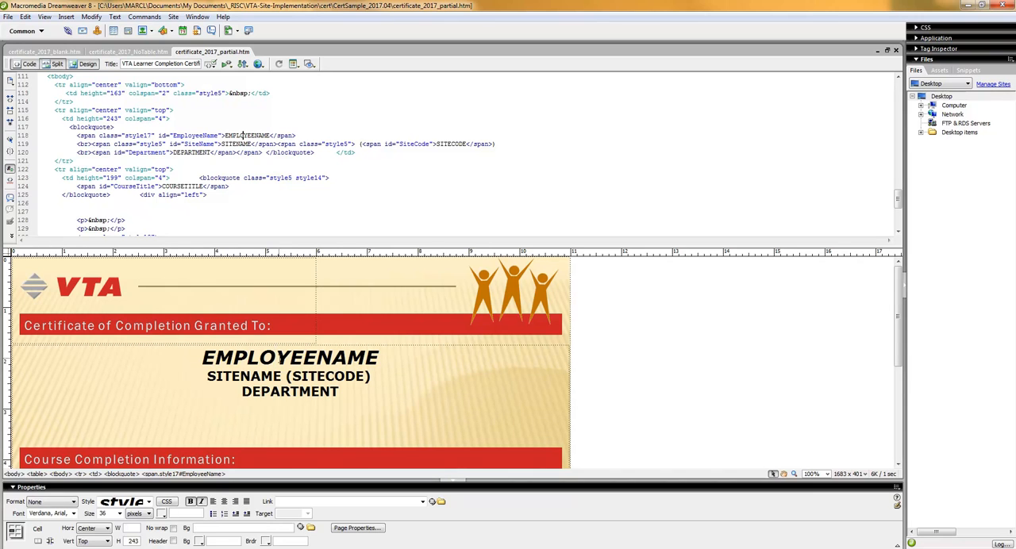
Step: Switch to the sample folder and view CertificateLesson_MyLearner_LaunchHTML_Unsecure.jpg maximized, then close it
key("alt+Tab")
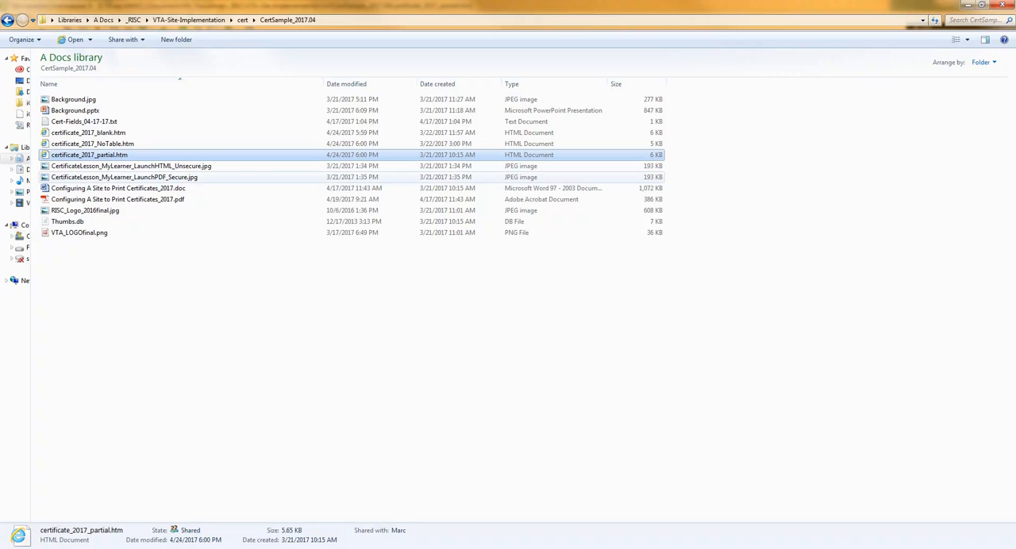
left_click(147, 167)
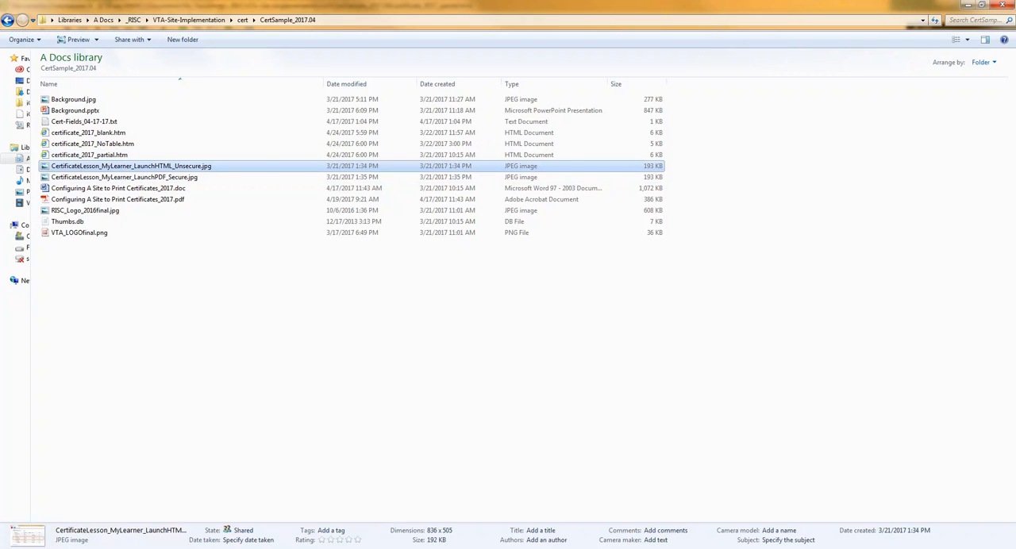
double_click(183, 167)
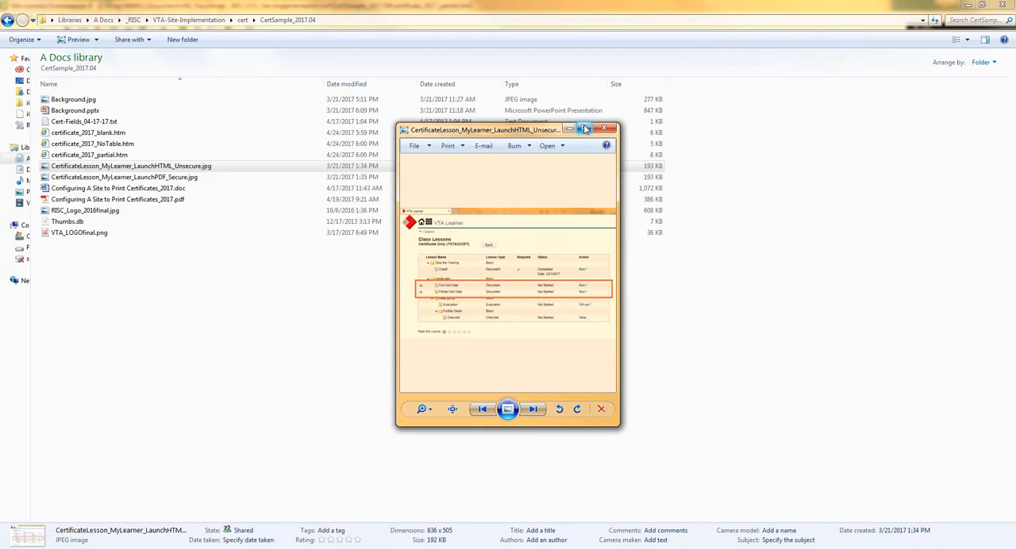
left_click(584, 128)
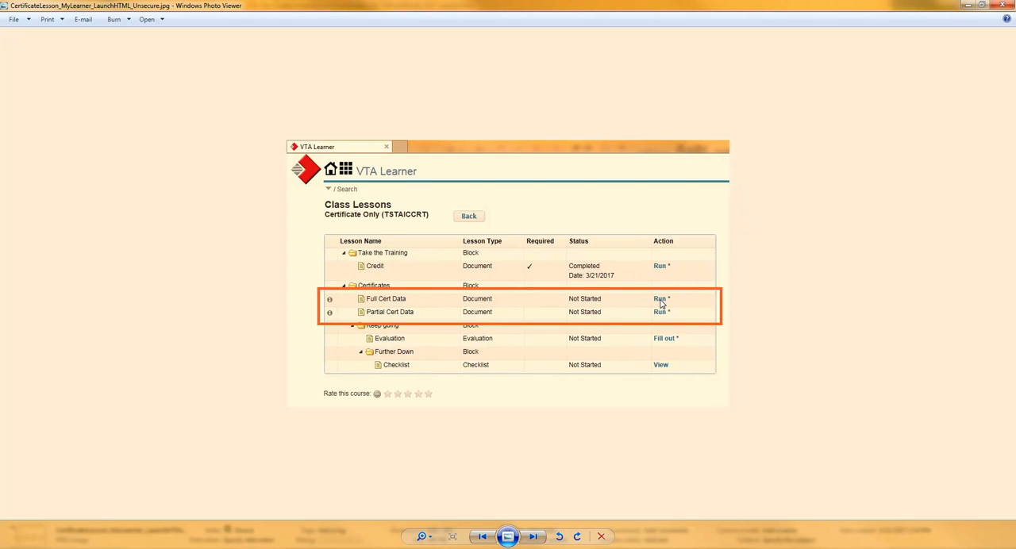
left_click(1002, 5)
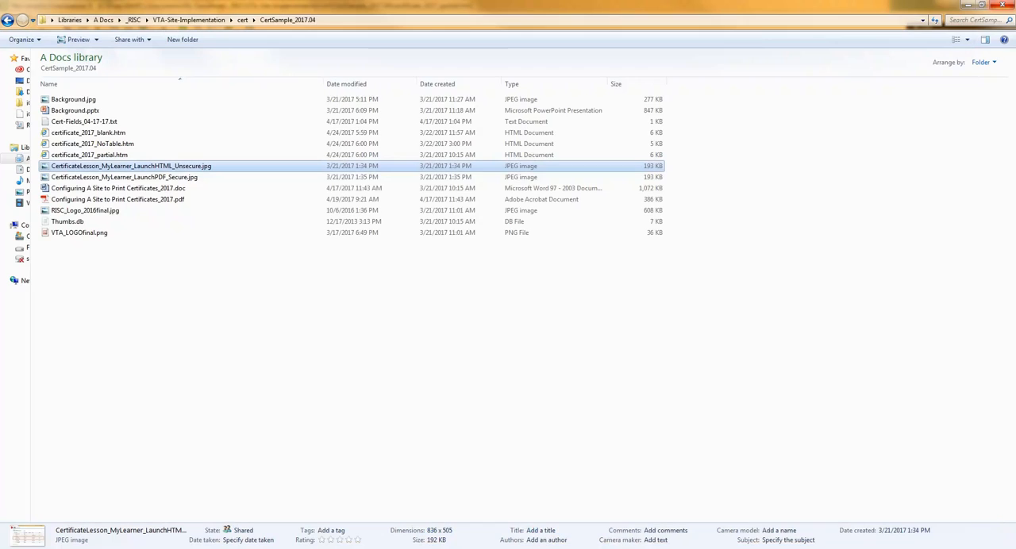
Step: View CertificateLesson_MyLearner_LaunchPDF_Secure.jpg maximized to examine the certificate lesson actions, and close the image
double_click(175, 180)
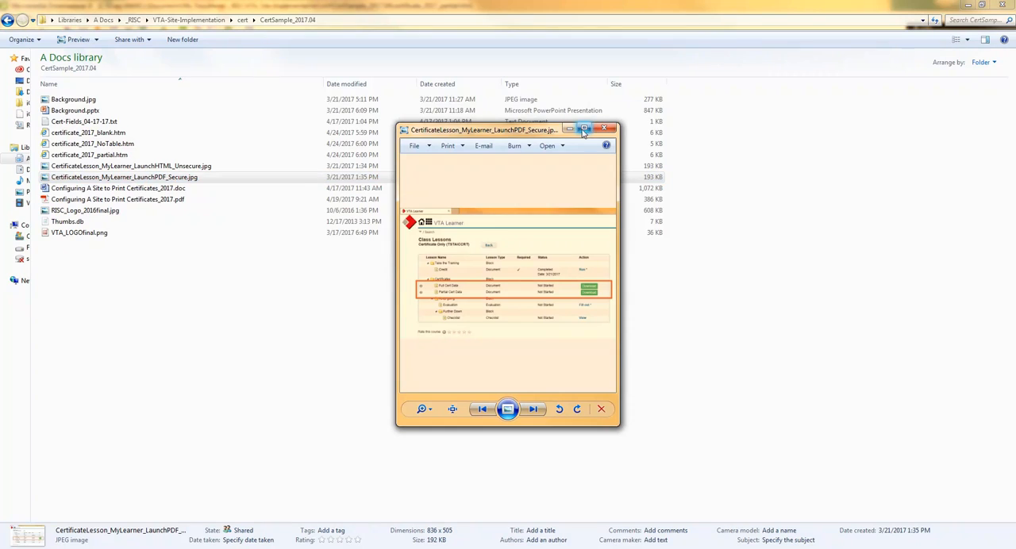
left_click(584, 130)
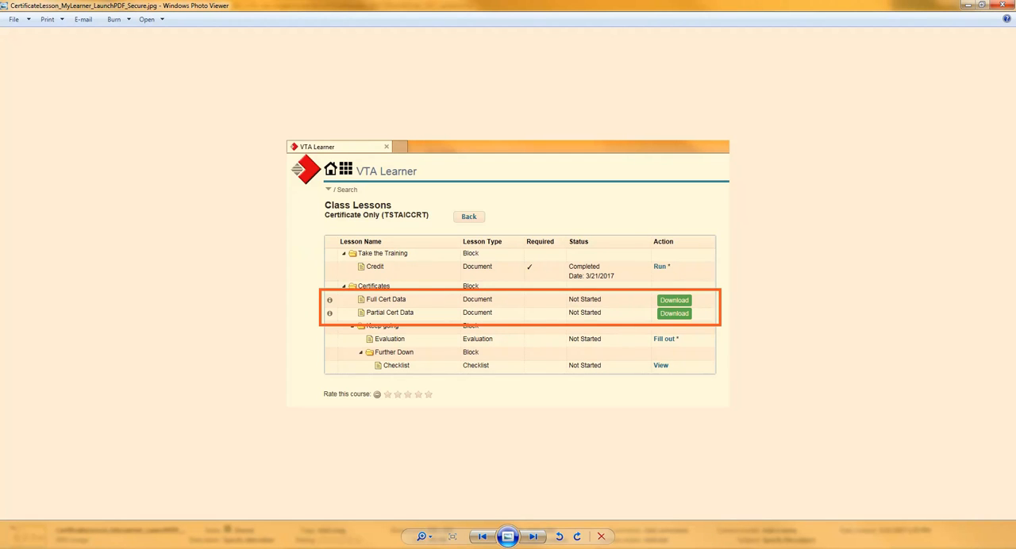
left_click(1003, 5)
Step: Open Configuring A Site to Print Certificates_2017.doc from the sample folder in Word and maximize its window
left_click(147, 190)
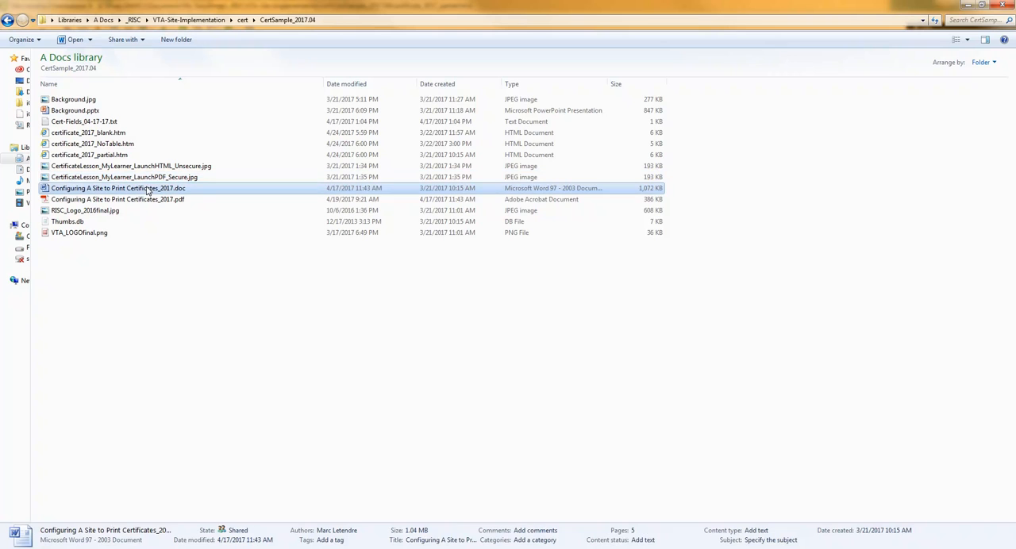
double_click(146, 190)
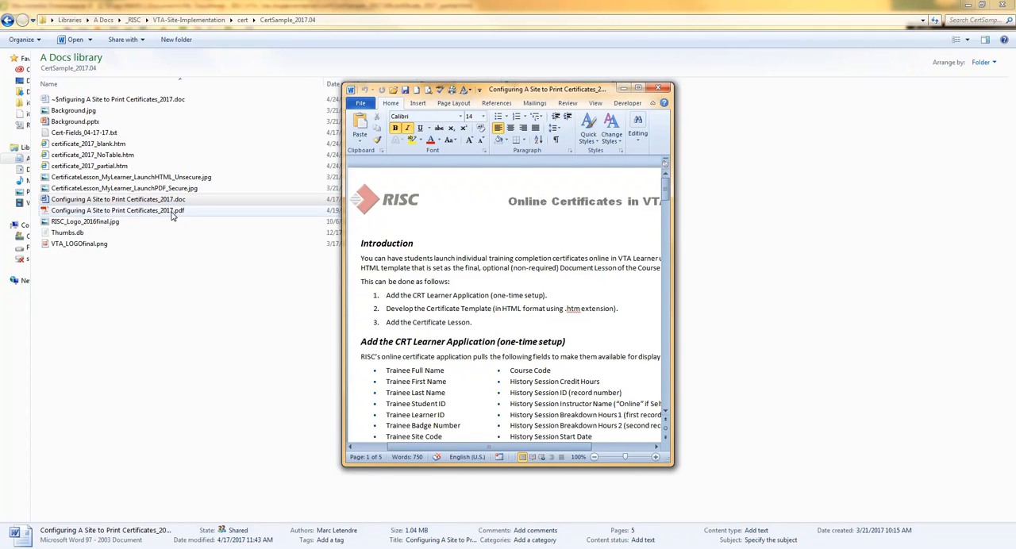
left_click(170, 201)
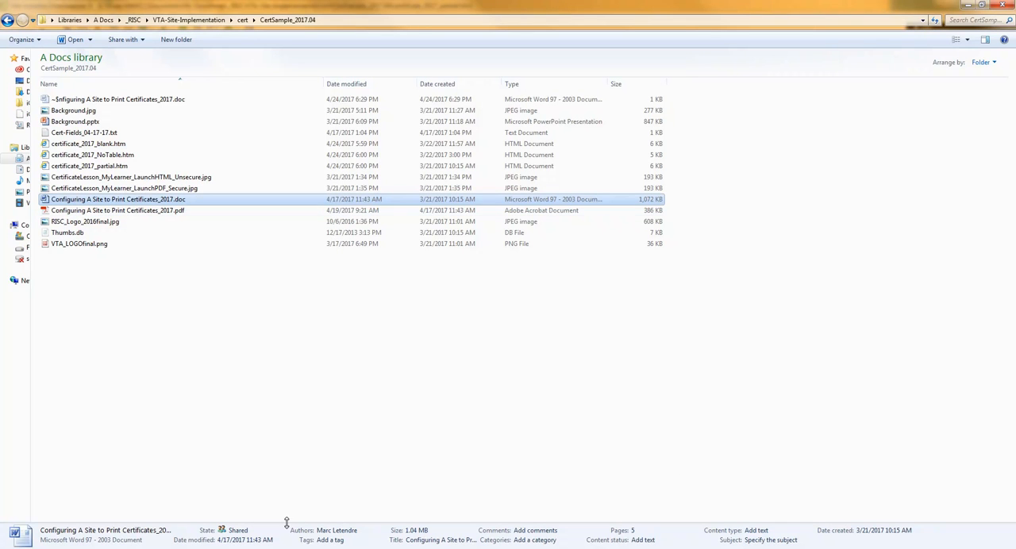
key("alt+Tab")
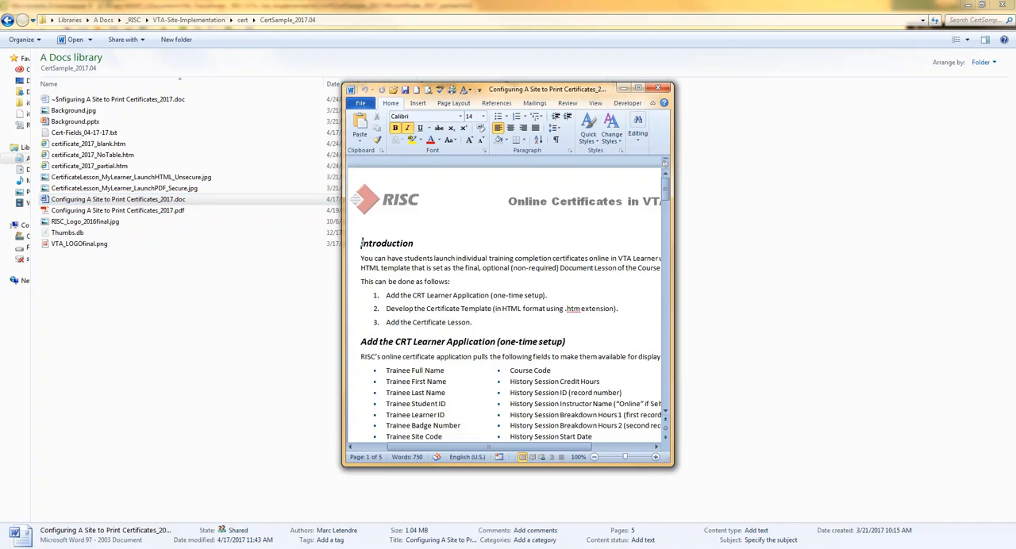
left_click(638, 88)
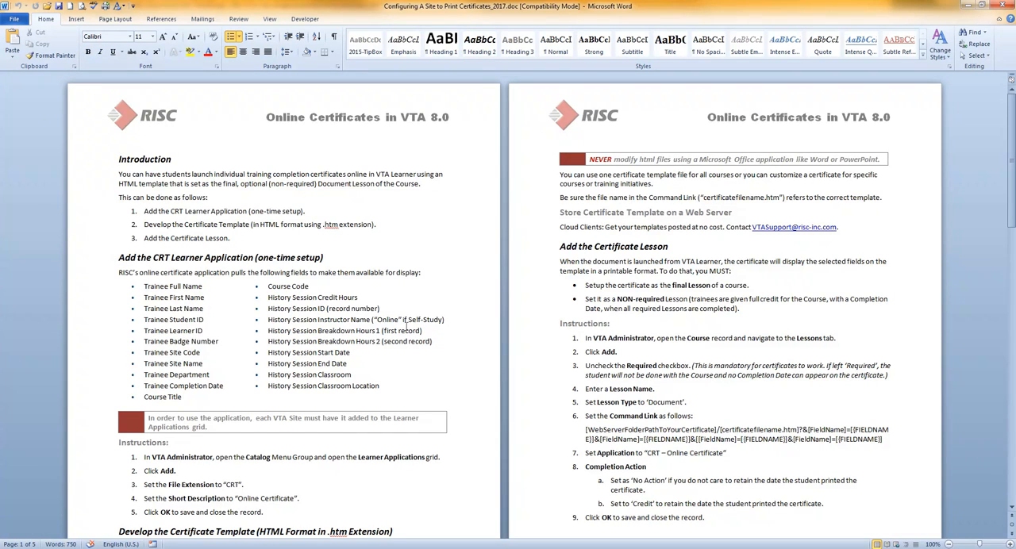
Step: Read the Introduction and the list of trainee, course and history session fields available to the online certificate application
left_click(280, 273)
scroll(280, 273, "down", 1)
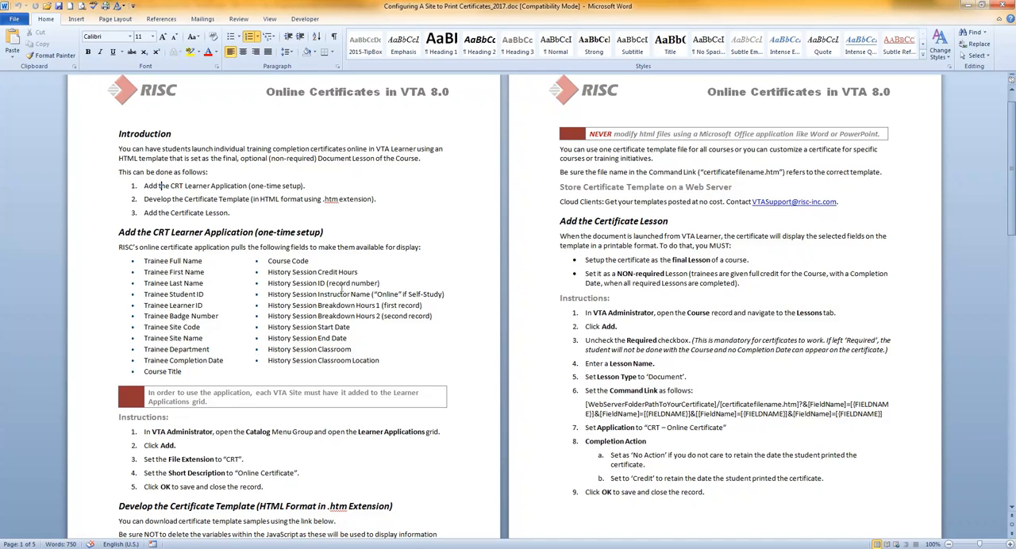
left_click(402, 365)
scroll(402, 365, "down", 4)
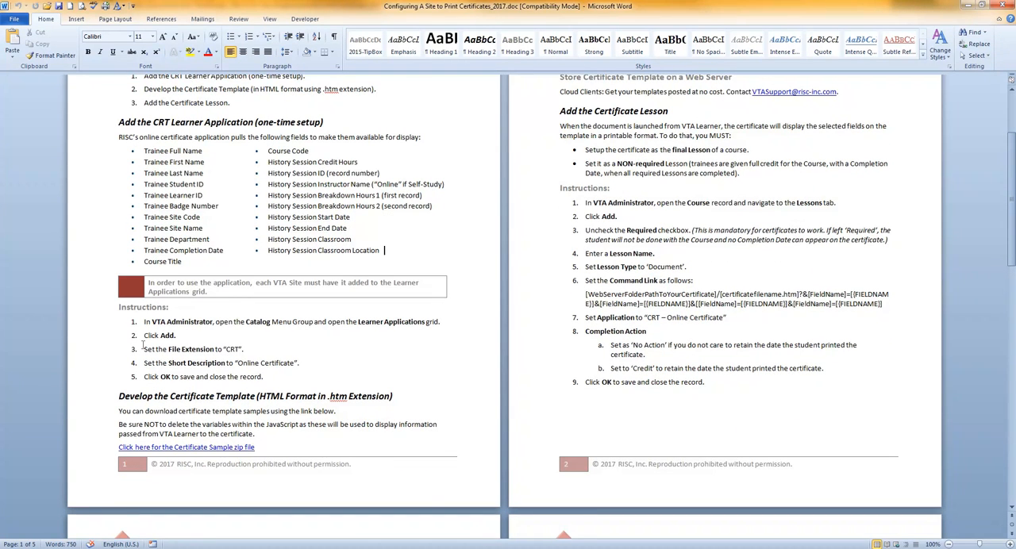
Step: Examine the one-time setup instructions under Add the CRT Learner Application, including the file extension step
left_click(180, 123)
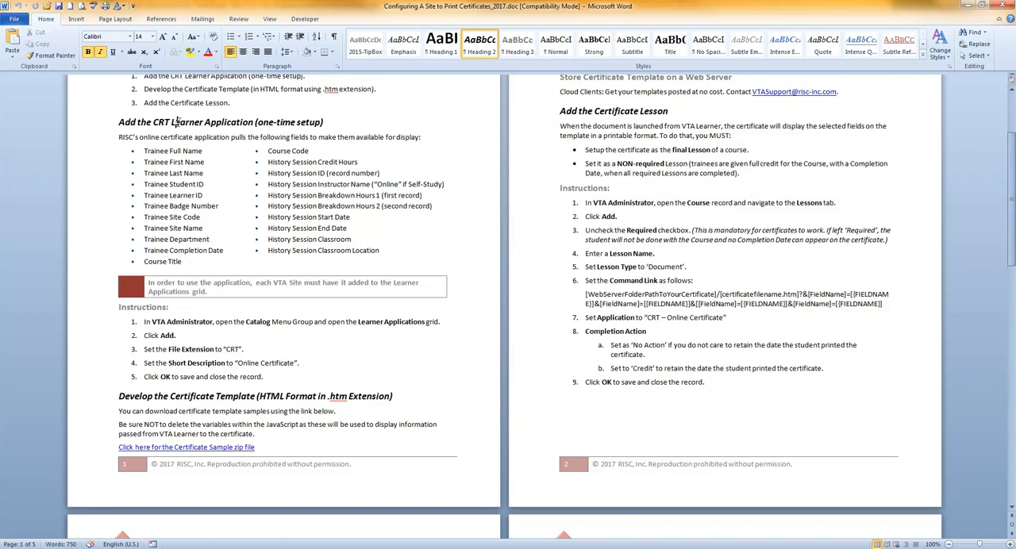
left_click(249, 320)
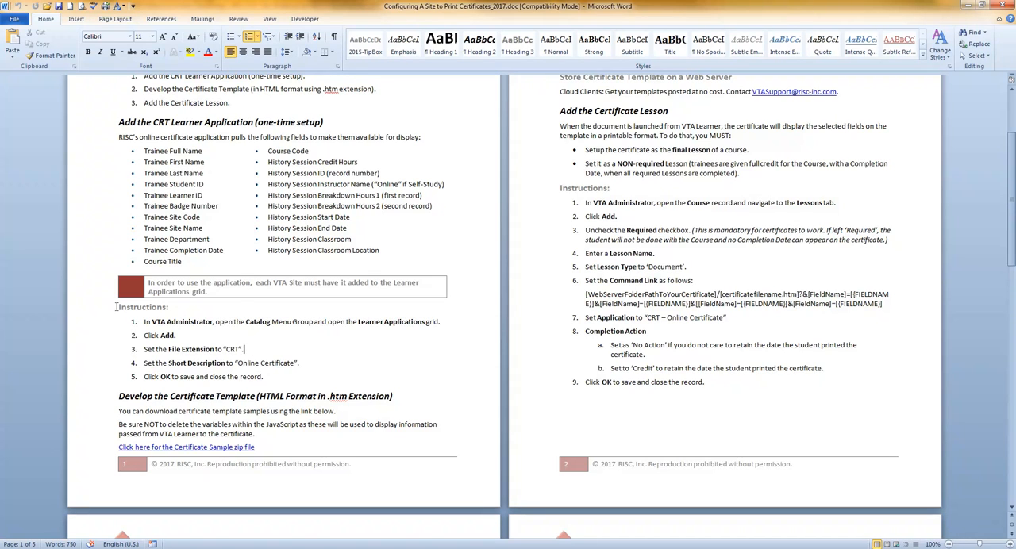
left_click_drag(117, 306, 263, 378)
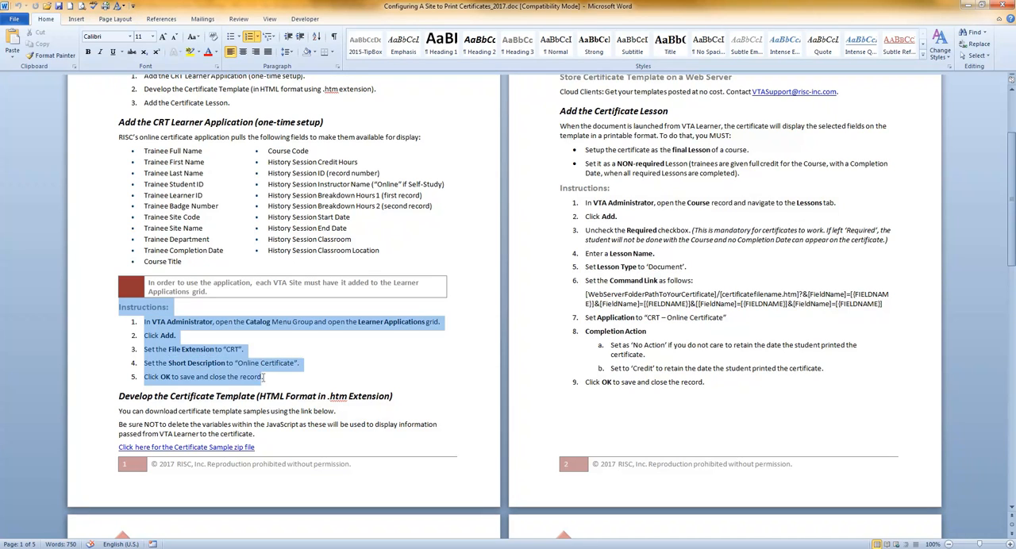
left_click(165, 310)
mouse_move(184, 548)
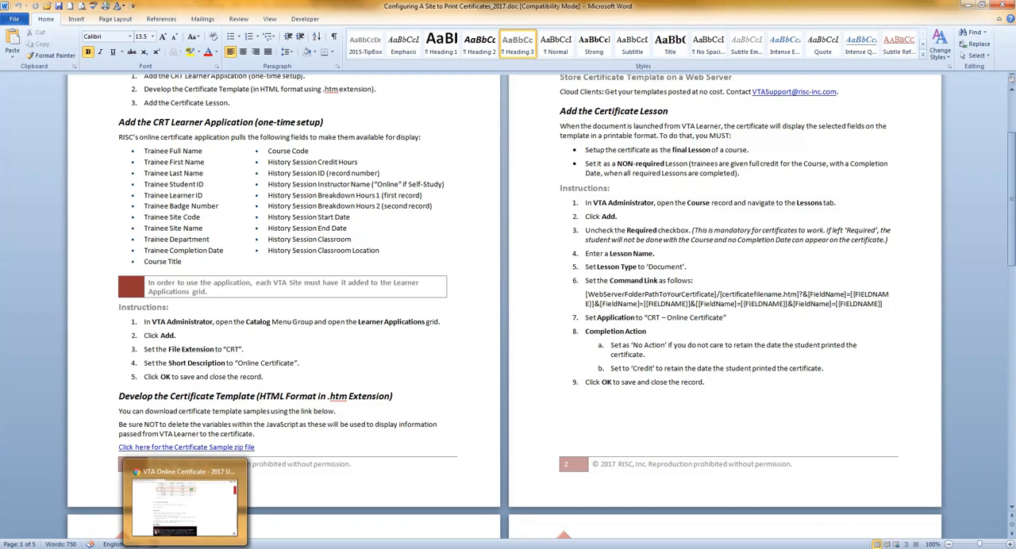
left_click(252, 348)
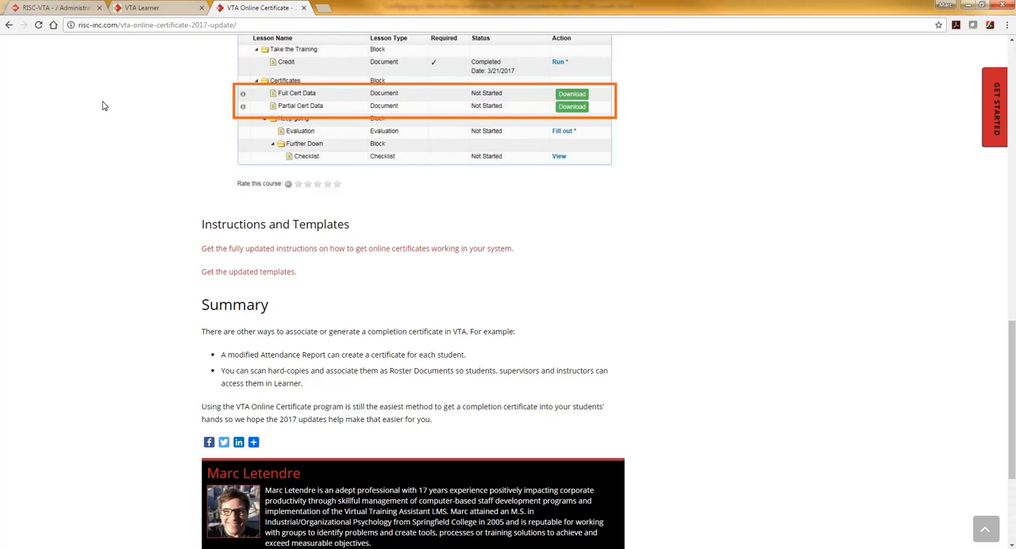
Step: Switch to VTA Administrator in Chrome, view the CRT record in the Learner Applications grid, and leave it without saving
left_click(41, 8)
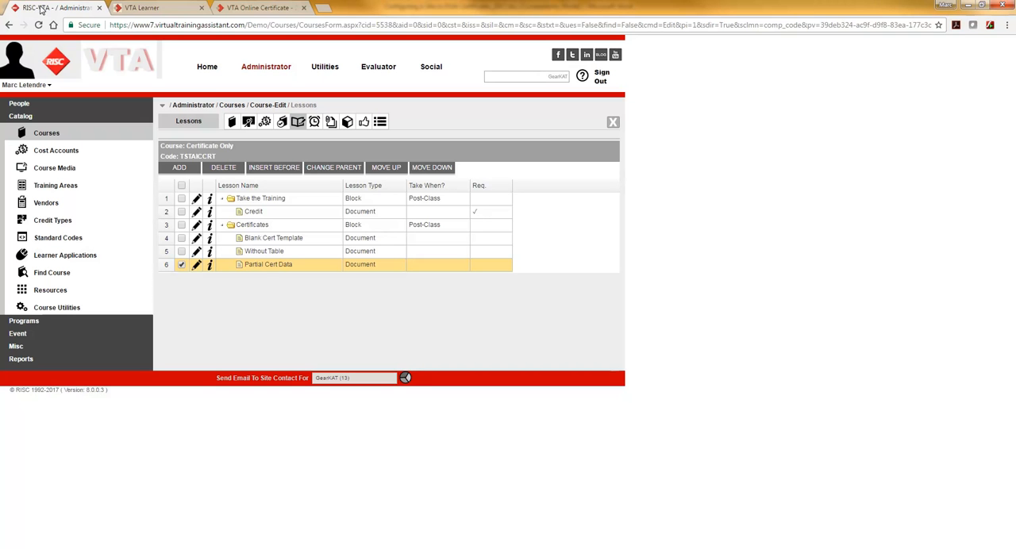
left_click(68, 255)
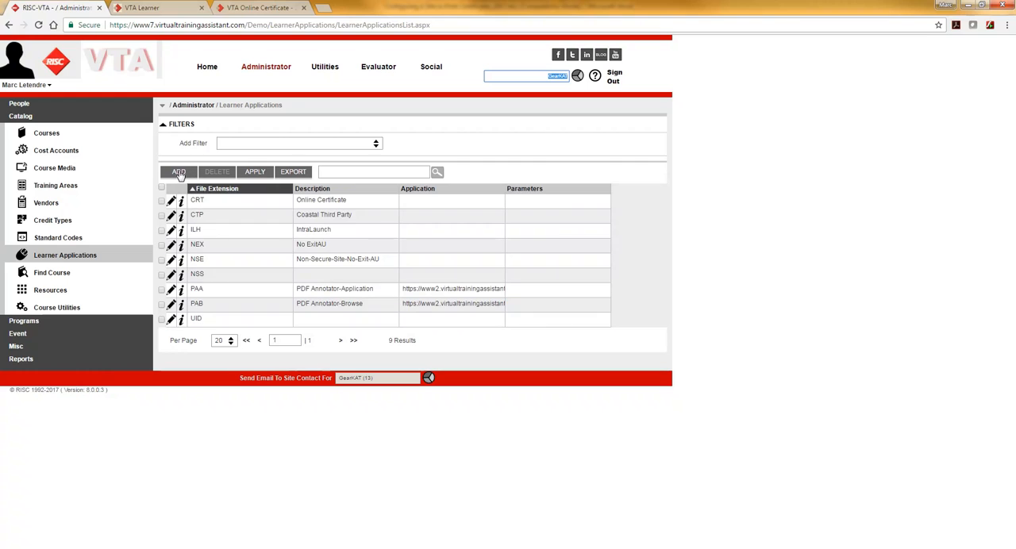
left_click(179, 173)
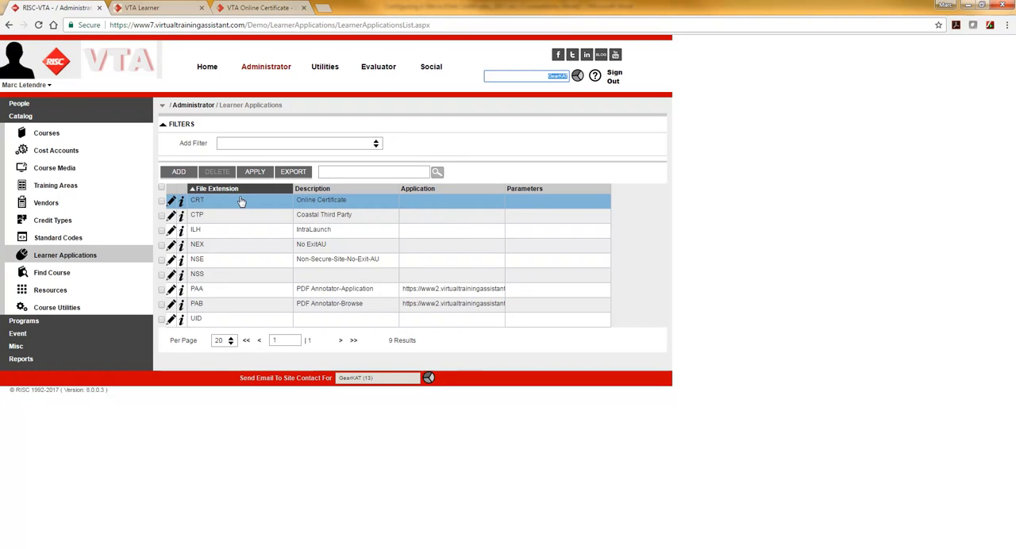
left_click(202, 203)
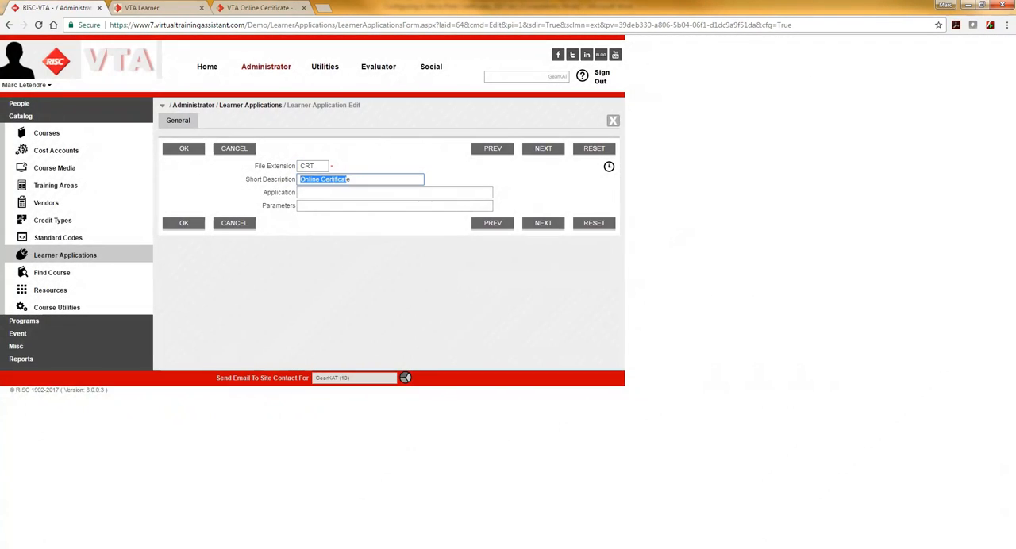
left_click(354, 180)
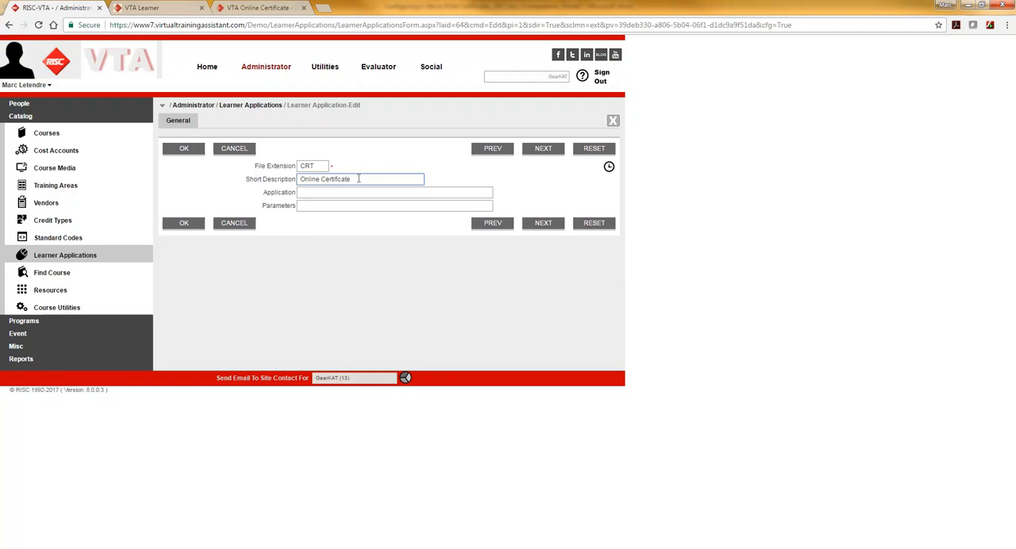
left_click(240, 148)
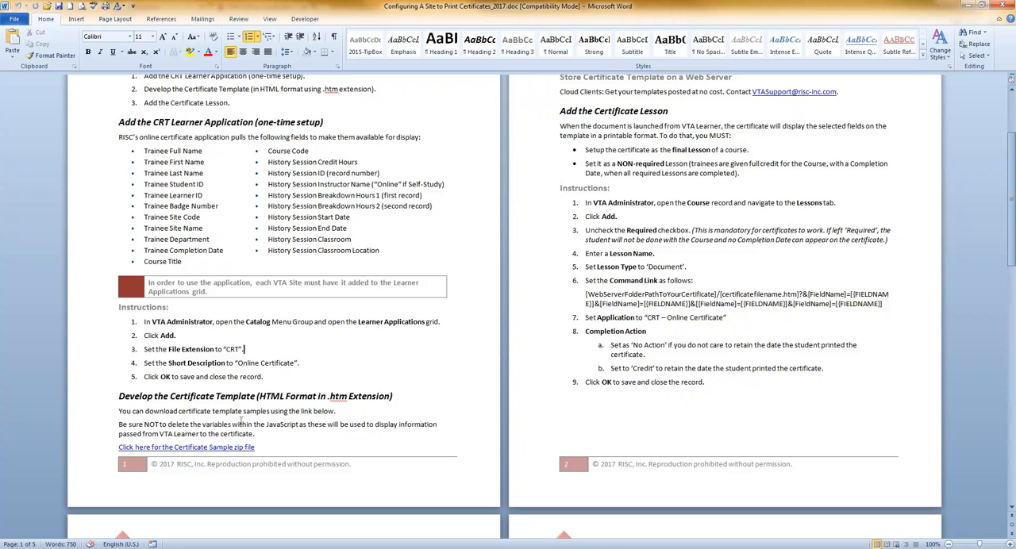
Step: Return to the Word instructions and highlight the heading words "Develop the Certificate Template" to review that section
left_click(227, 396)
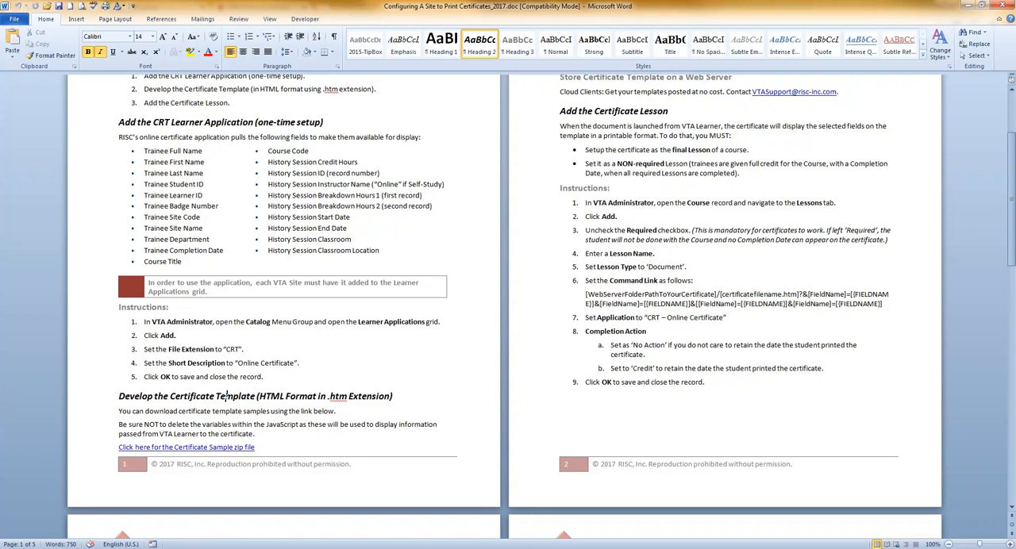
left_click_drag(119, 396, 257, 396)
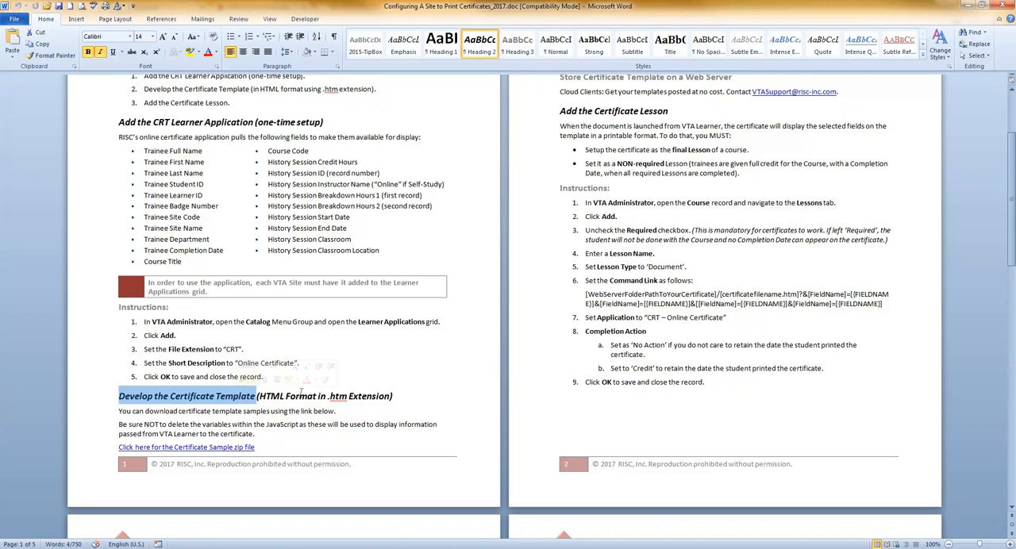
left_click(291, 396)
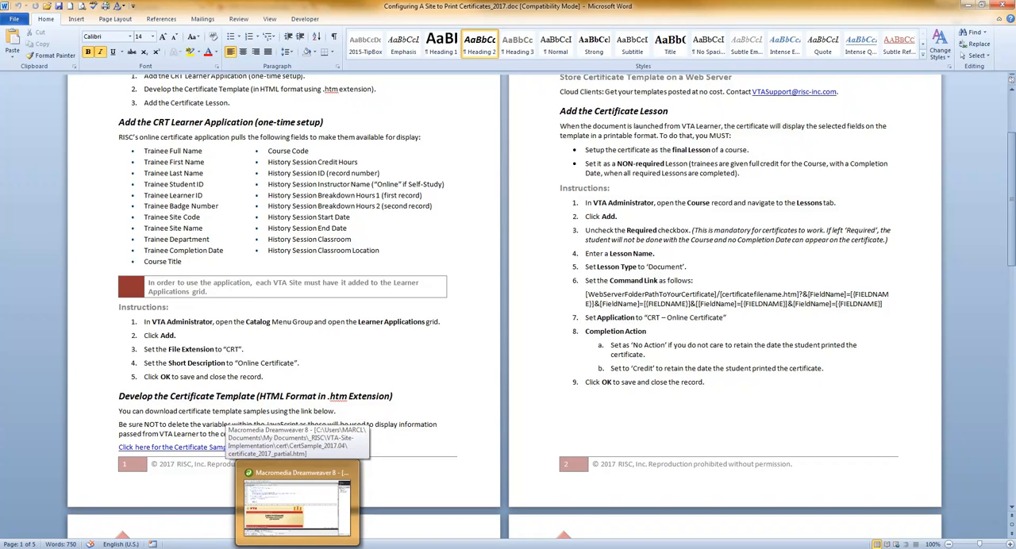
Step: Switch to certificate_2017_partial.htm in Dreamweaver, resize the code and design views, and examine the COURSETITLE span and certificate layout
left_click(290, 484)
left_click_drag(260, 238, 240, 101)
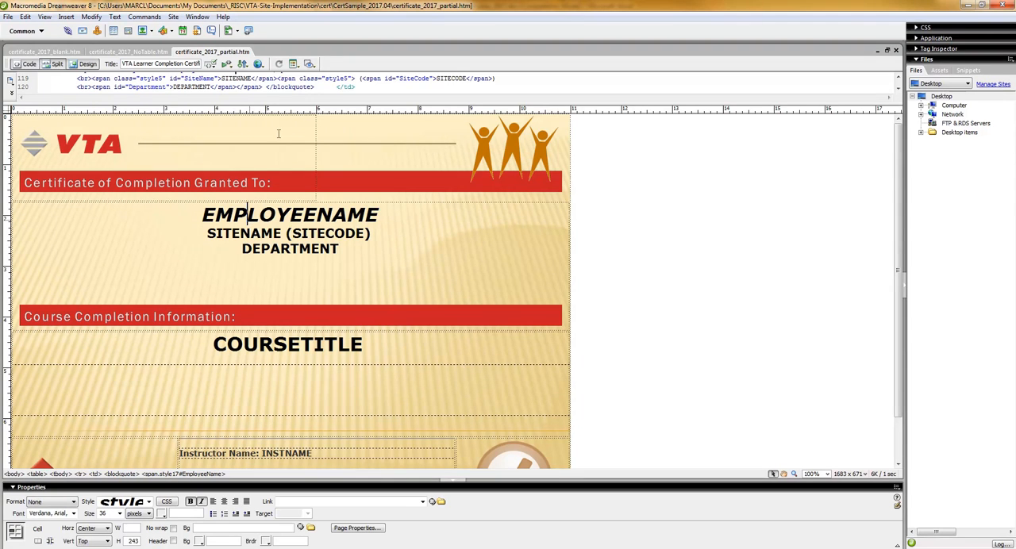
left_click_drag(279, 104, 286, 309)
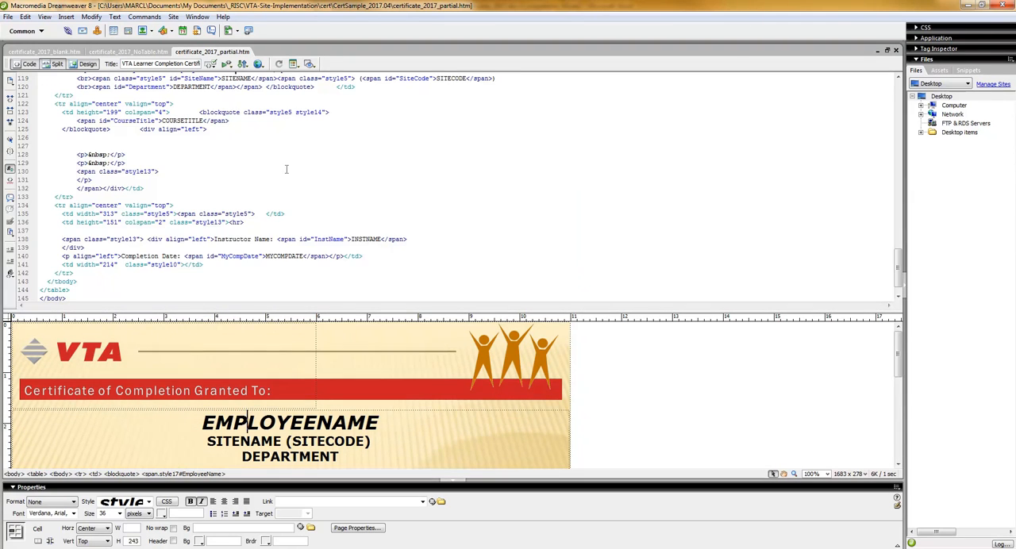
left_click(287, 169)
scroll(304, 198, "up", 5)
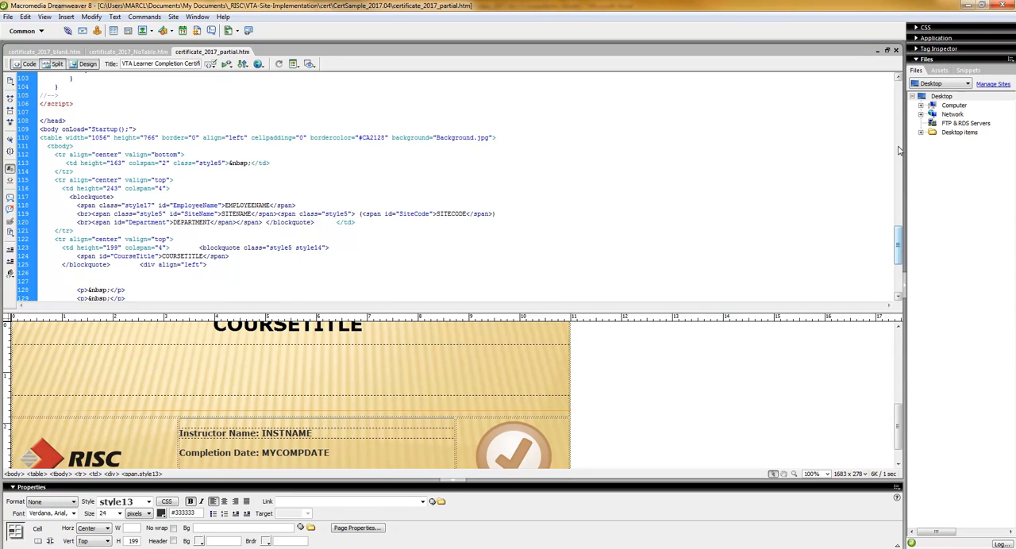
left_click_drag(897, 248, 261, 349)
left_click(259, 327)
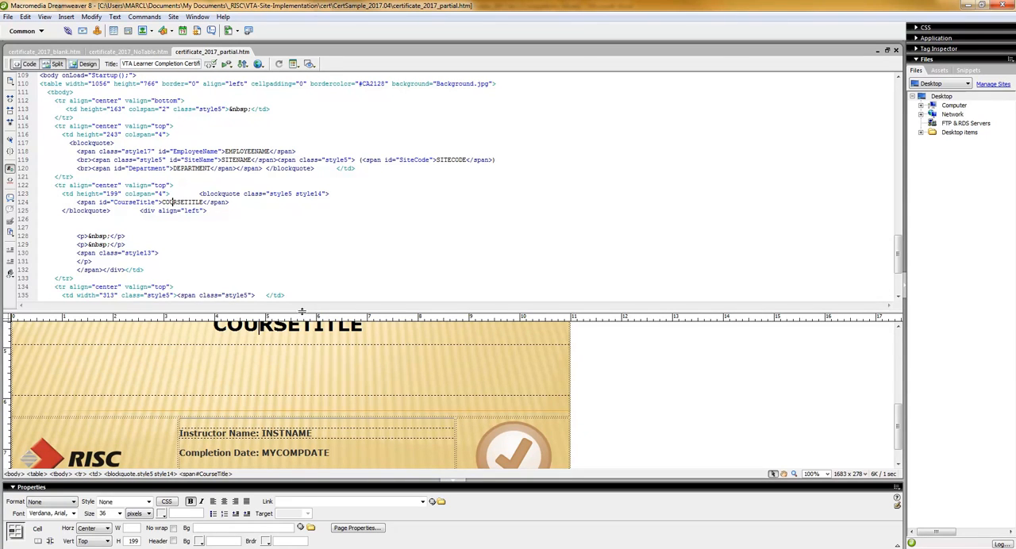
left_click_drag(303, 309, 302, 162)
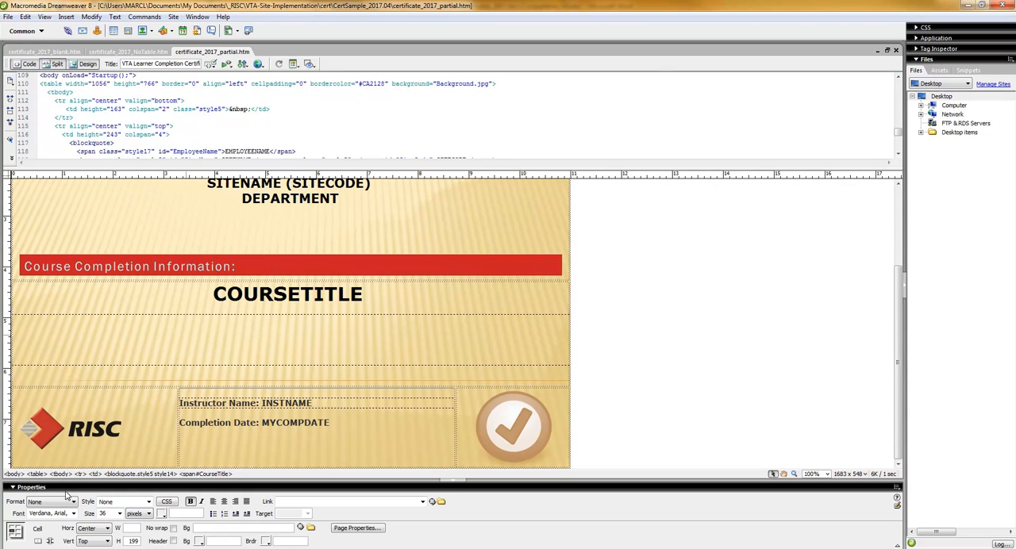
Step: Switch back to the Word instructions and review the Store Certificate Template on a Web Server section
left_click(206, 548)
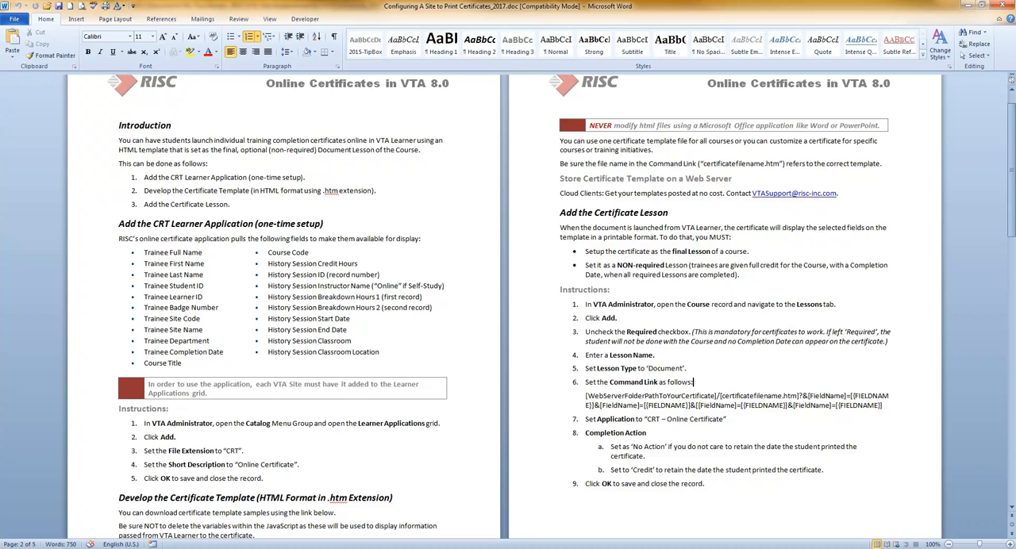
left_click(665, 164)
triple_click(659, 179)
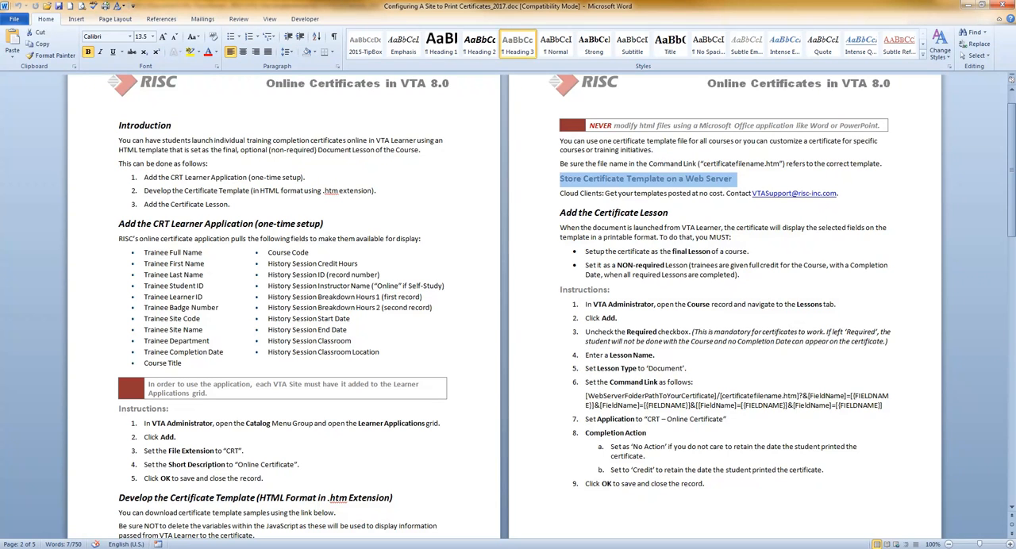
left_click(650, 190)
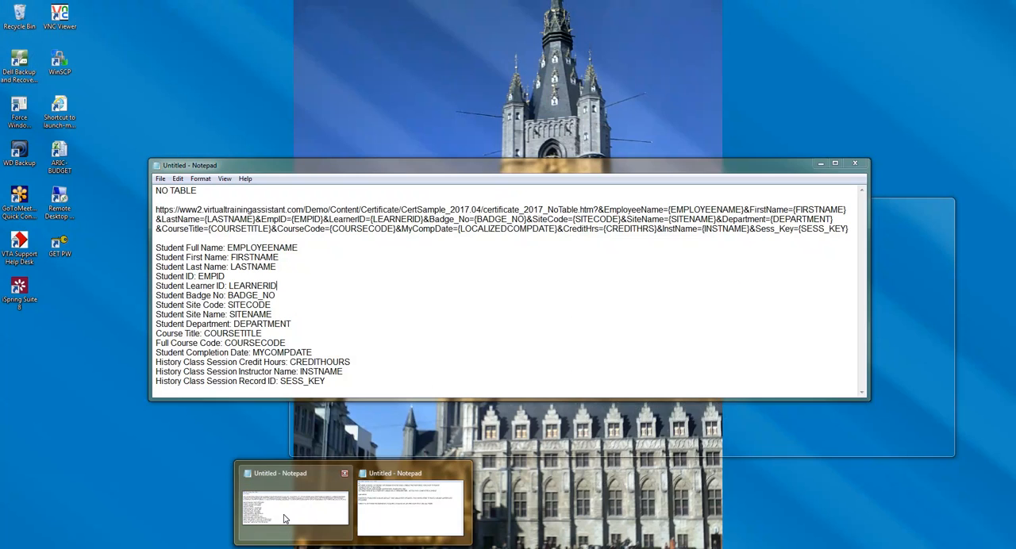
Step: Bring up the NO TABLE note in Notepad, break the command link after the question mark, and highlight its server path and file name
left_click(286, 519)
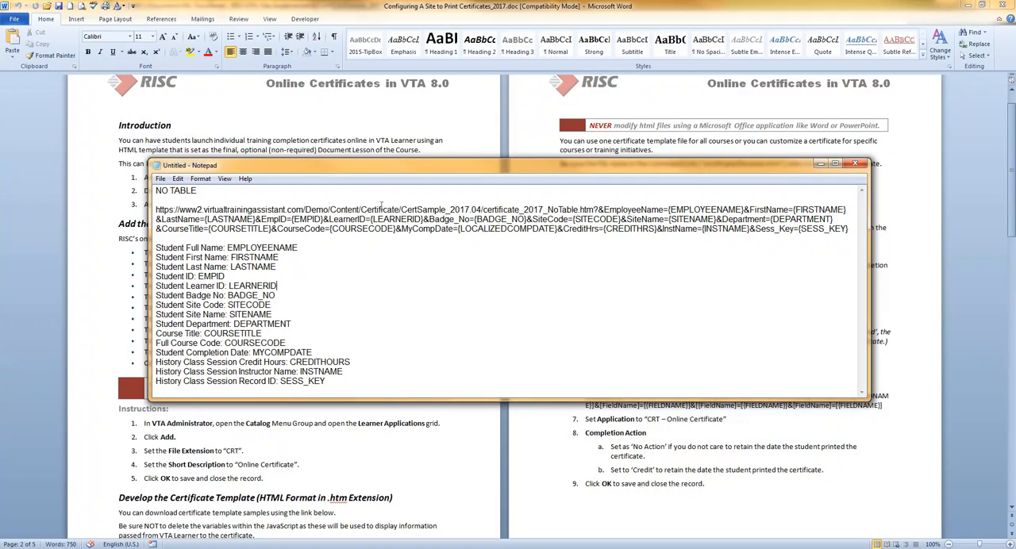
left_click(599, 210)
key("Return")
left_click_drag(156, 211, 409, 209)
left_click_drag(482, 210, 595, 209)
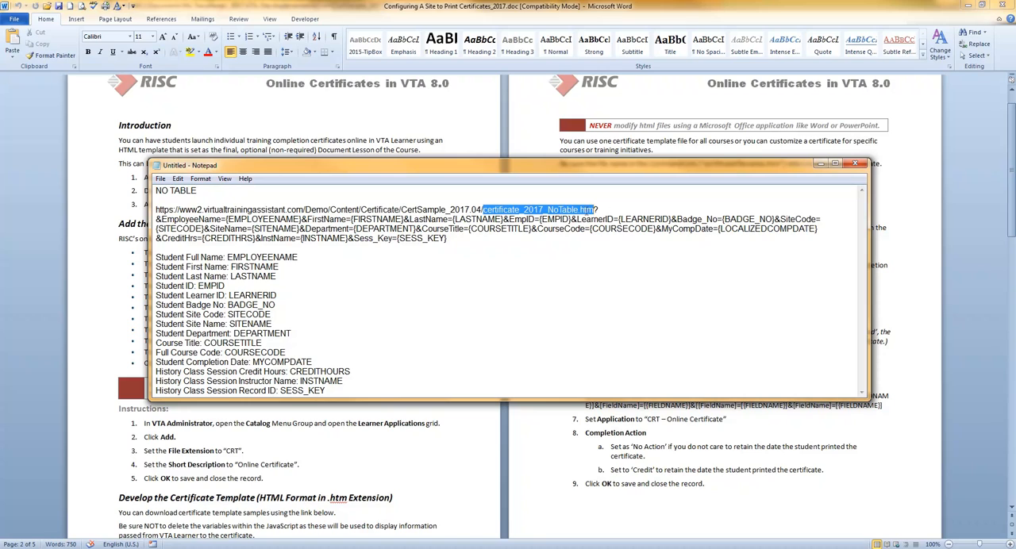
left_click(605, 210)
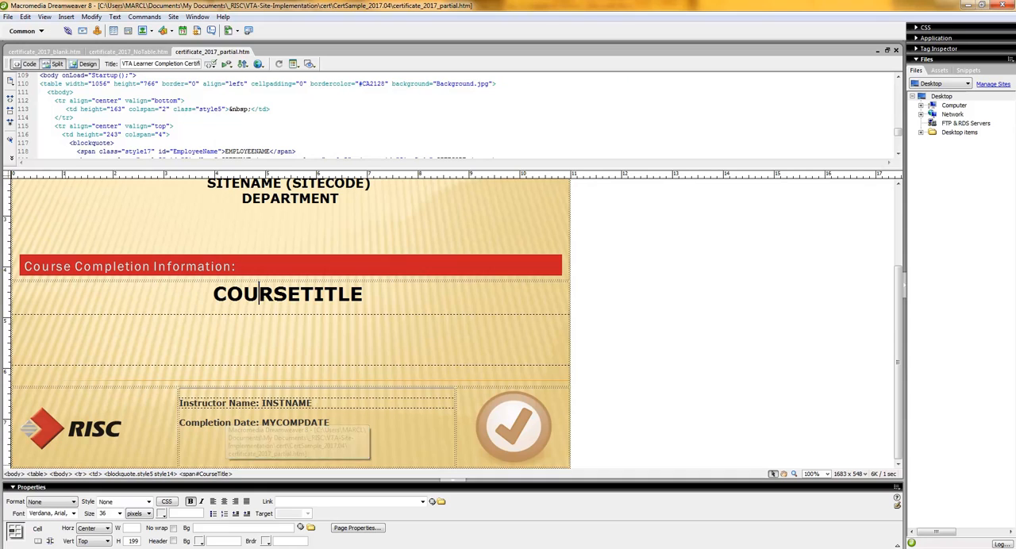
Step: Check the EMPLOYEENAME field of certificate_2017_NoTable.htm in Dreamweaver, and rejoin the split command link in the Notepad note
left_click(133, 51)
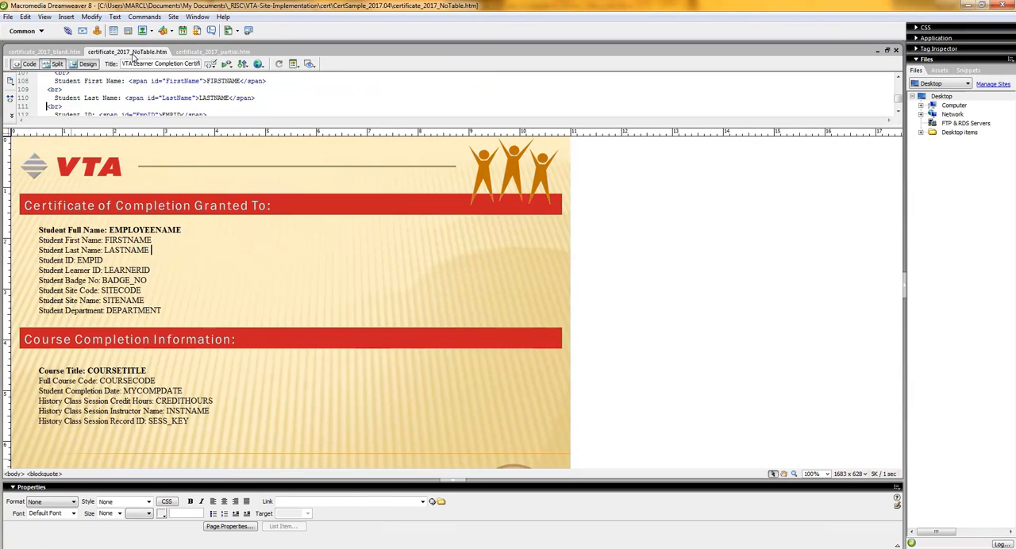
left_click(152, 229)
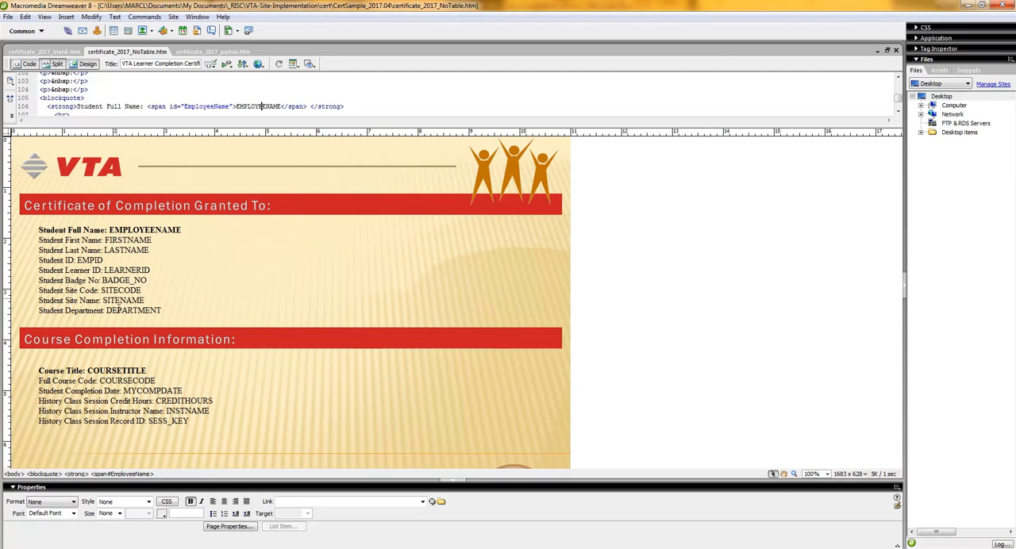
key("alt+Tab")
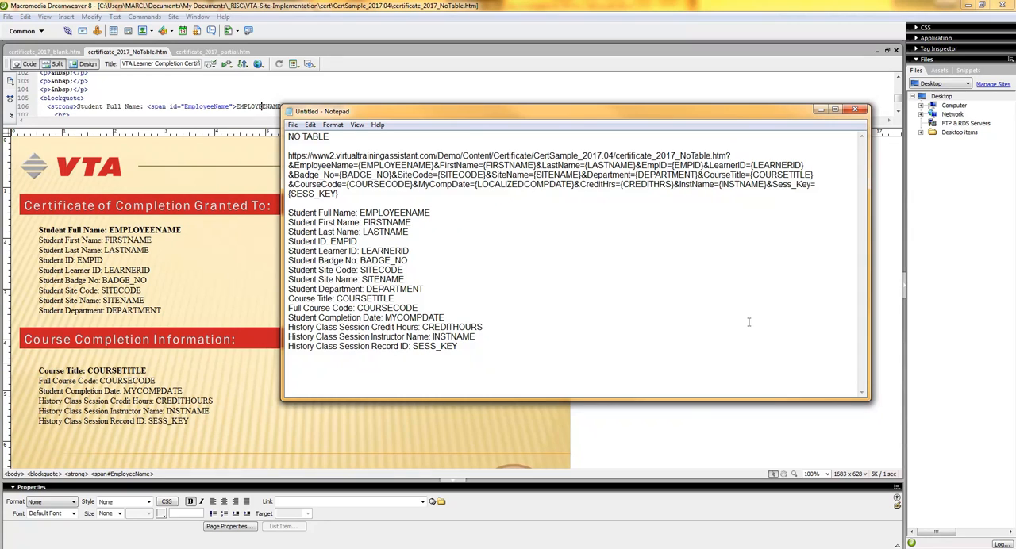
key("Delete")
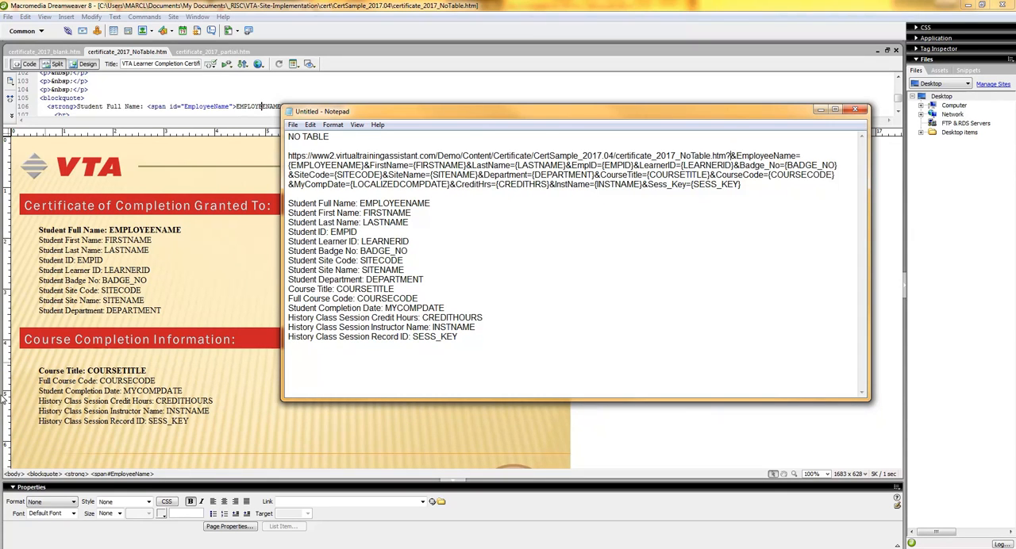
Step: Switch to VTA Administrator in Chrome and open the Without Table lesson of the Certificate Only course for editing
key("alt+Tab")
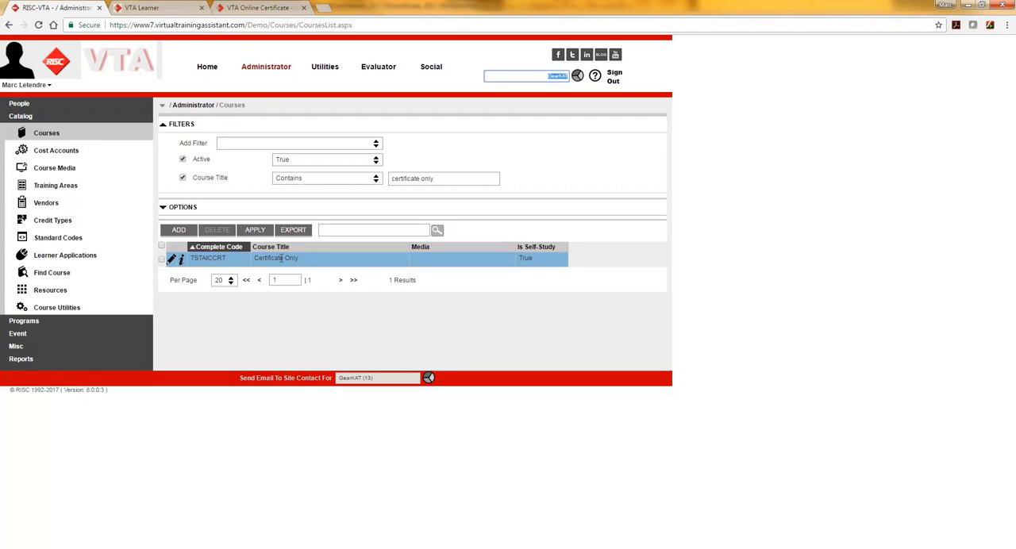
left_click(171, 259)
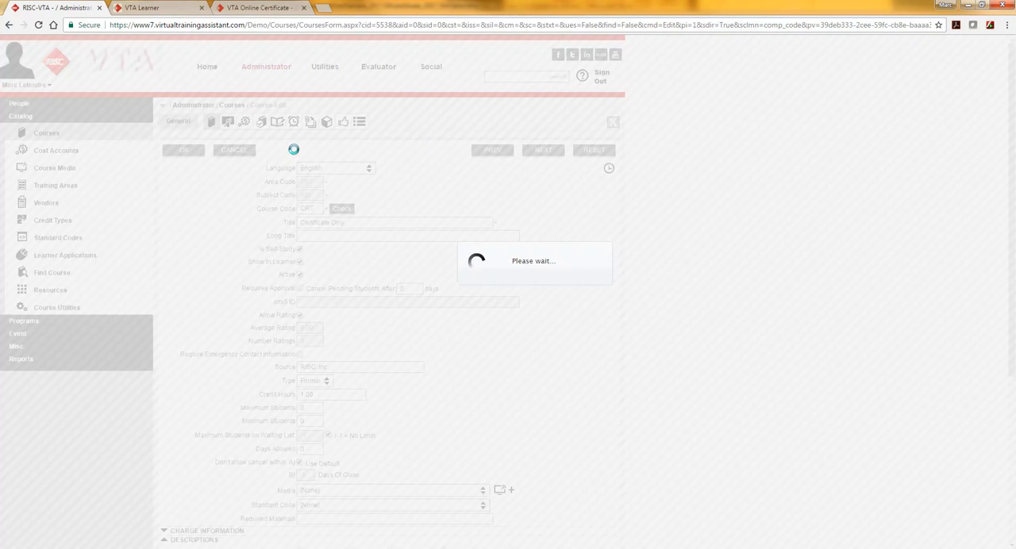
left_click(298, 122)
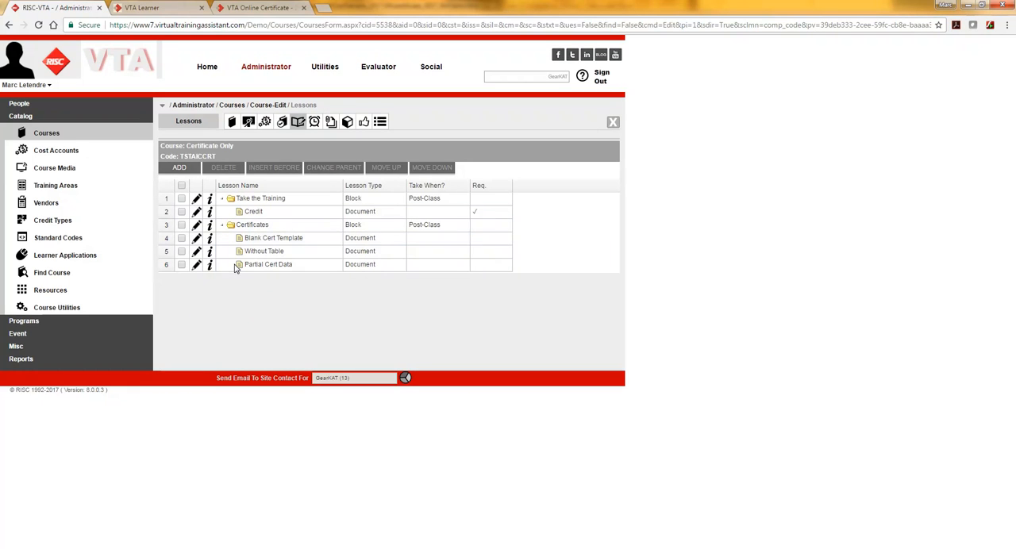
left_click(197, 252)
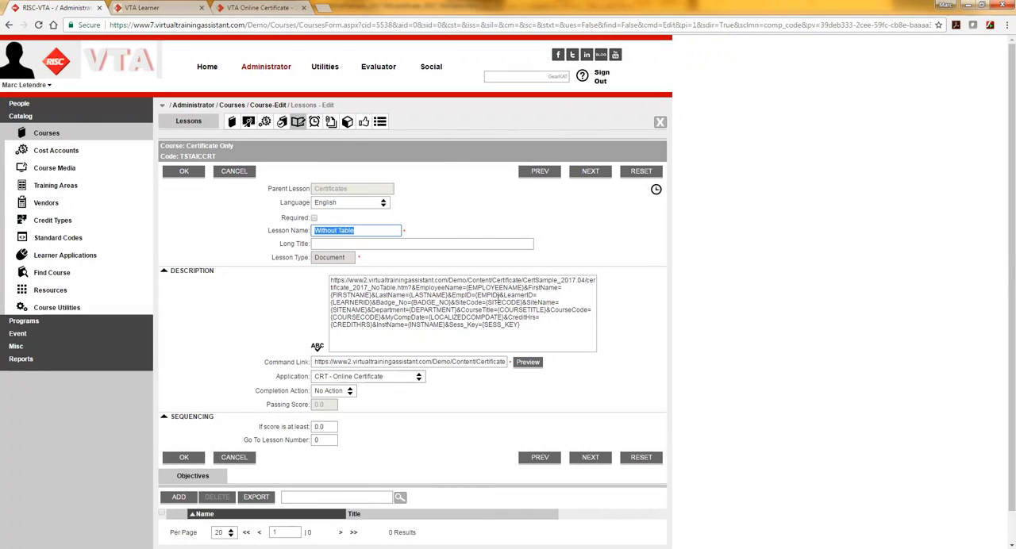
Step: Examine the full certificate link in the Without Table lesson's description and the start of its Command Link
left_click_drag(555, 325, 370, 281)
left_click(465, 294)
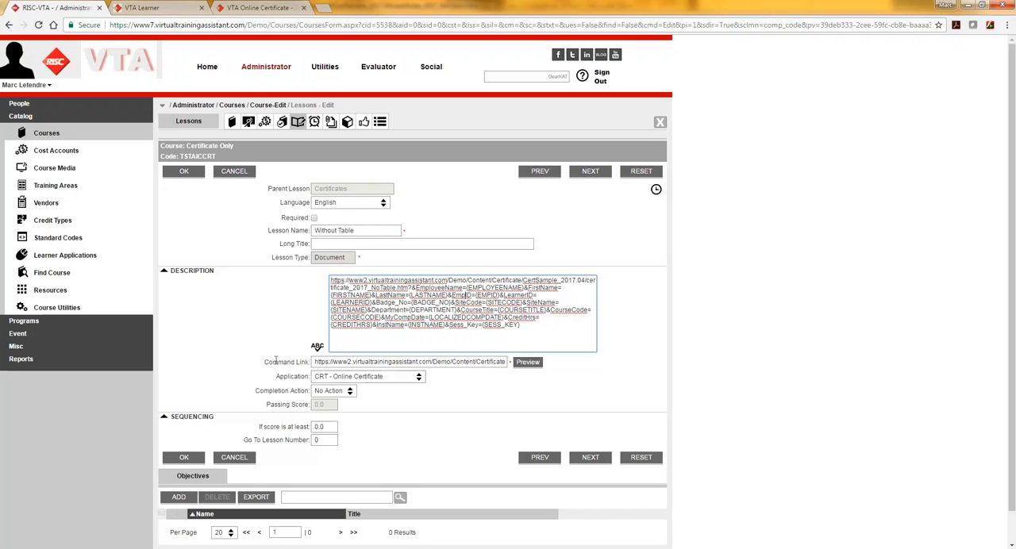
left_click(318, 362)
left_click(289, 379)
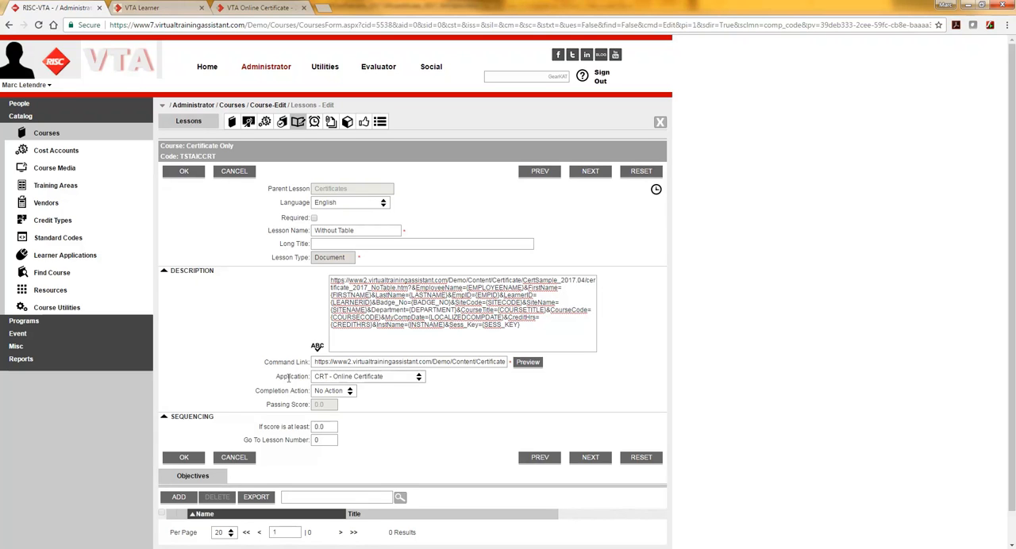
Step: Review the choices for the lesson's Application and Completion Action, keeping CRT - Online Certificate and No Action
left_click(420, 379)
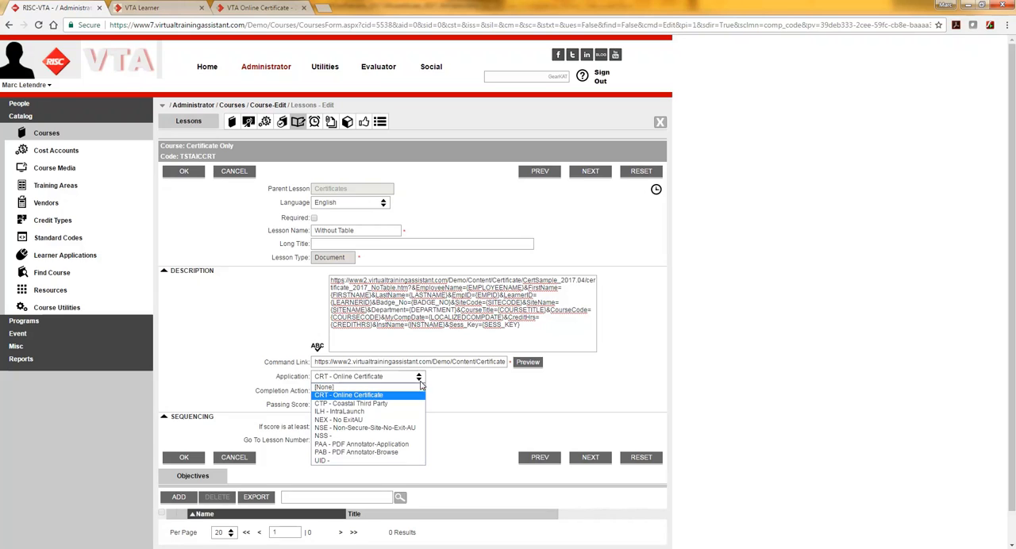
left_click(419, 378)
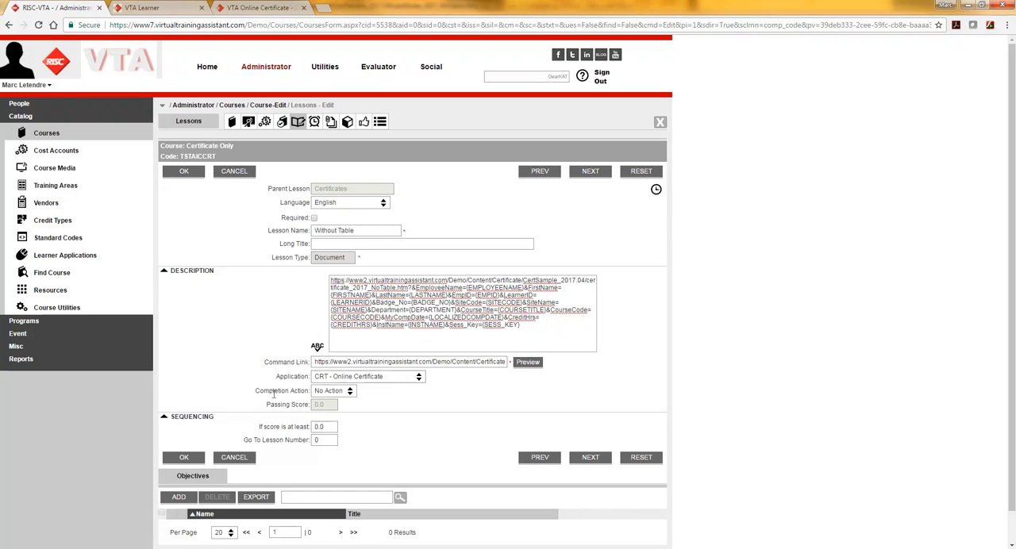
left_click(350, 393)
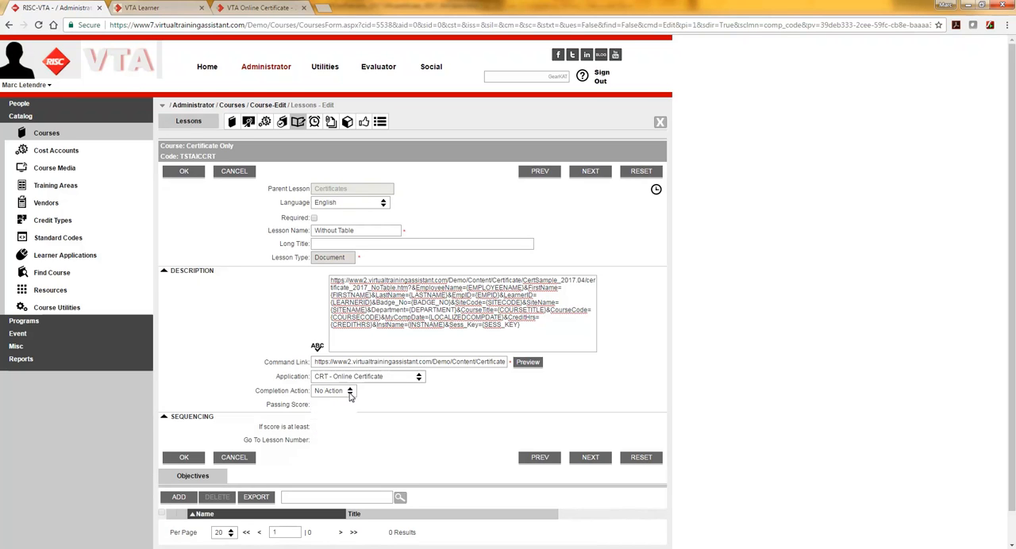
left_click(378, 396)
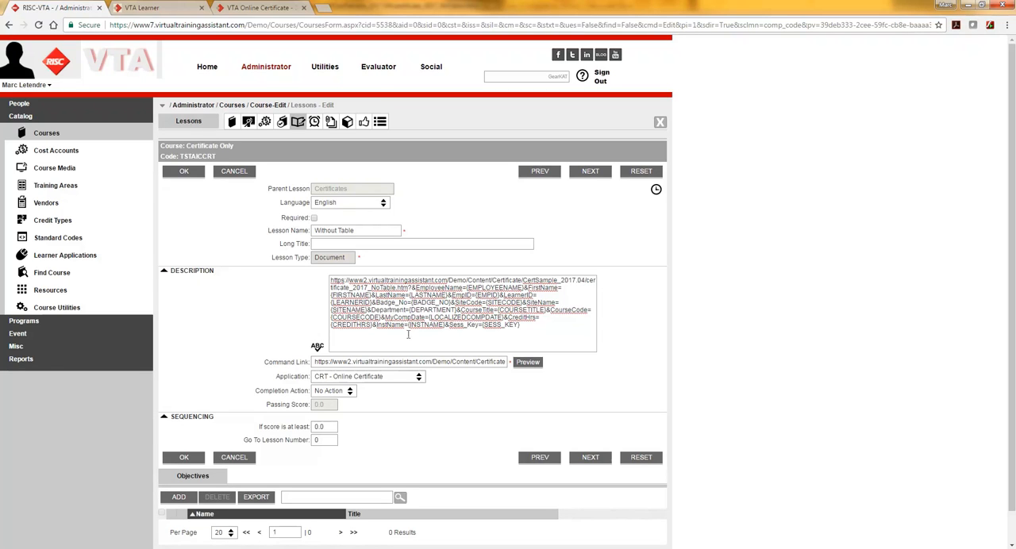
Step: Compare the end of the link in the lesson description with the text in the Command Link
left_click(531, 324)
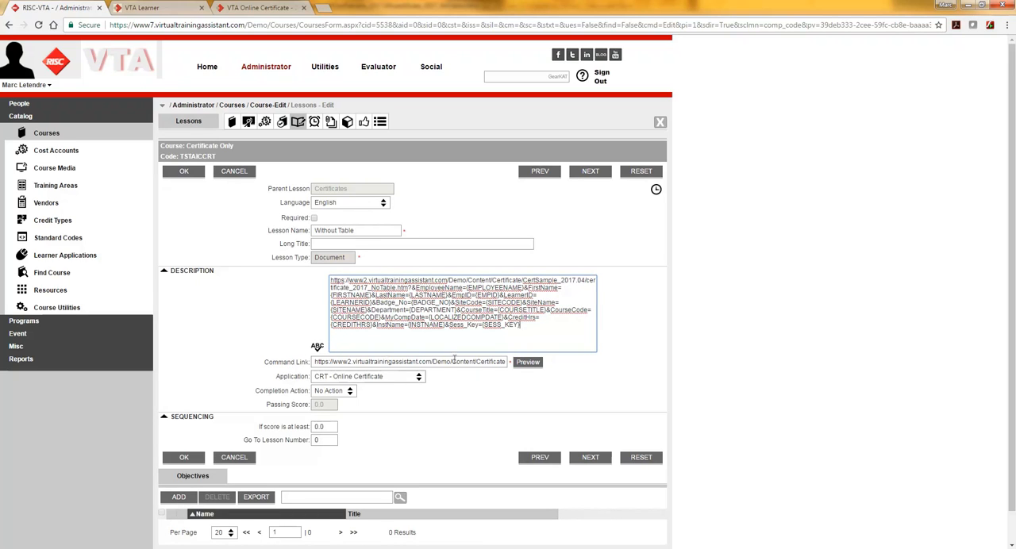
left_click_drag(453, 362, 382, 362)
left_click(538, 341)
Step: Bring up the NO TABLE note in Notepad, reposition and widen its window, and highlight the &EmployeeName parameter in the link
left_click(353, 548)
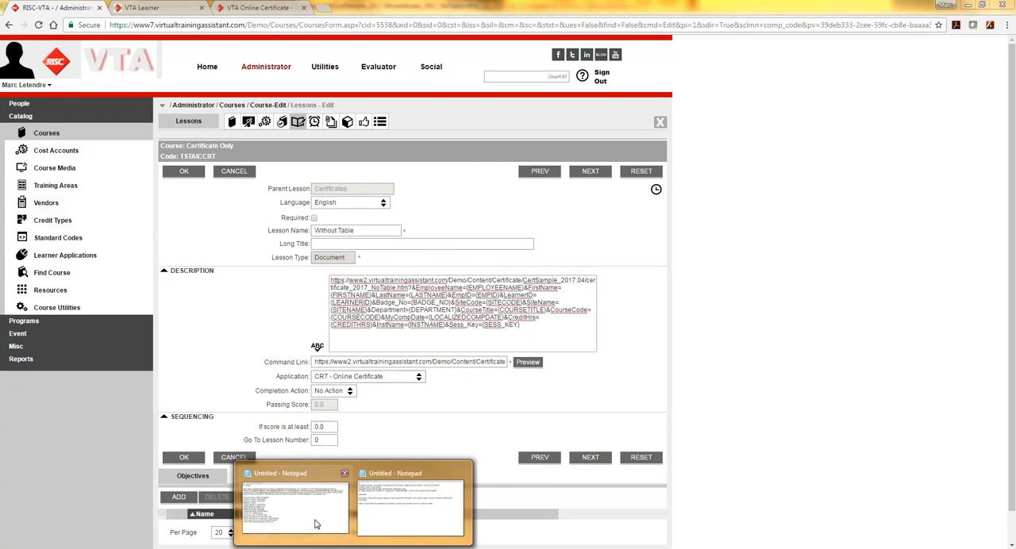
left_click(295, 504)
left_click_drag(564, 108, 394, 144)
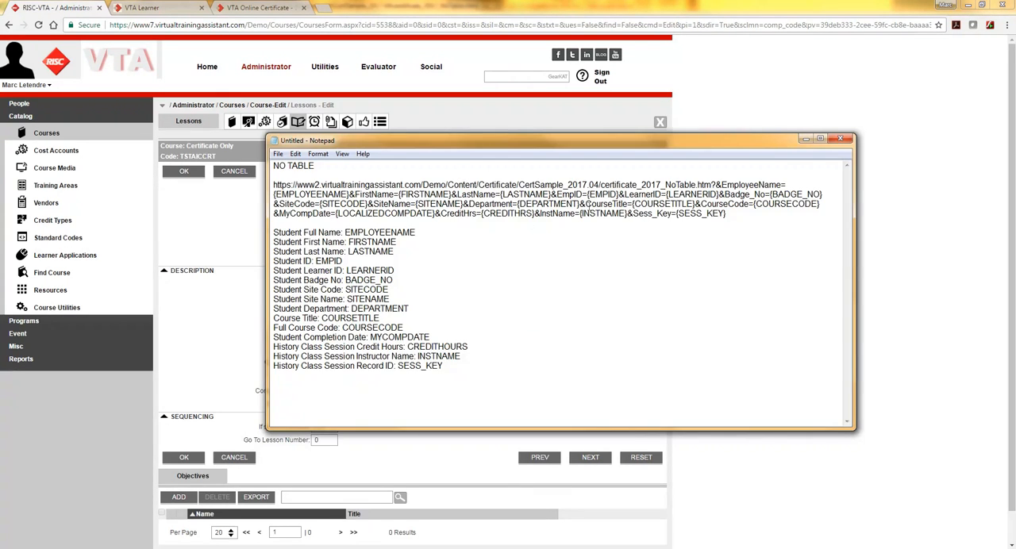
left_click_drag(716, 185, 783, 185)
left_click_drag(854, 204, 947, 204)
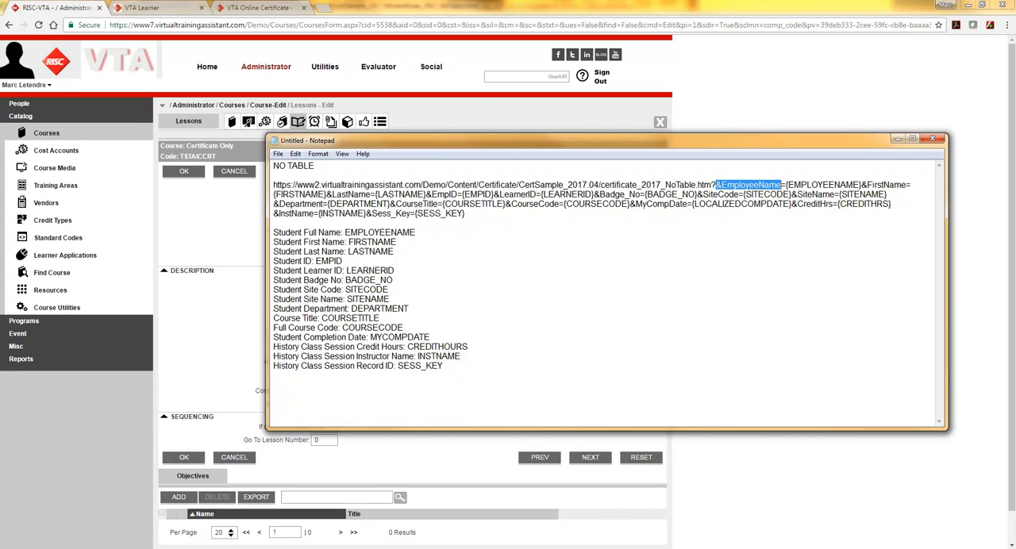
left_click(726, 185)
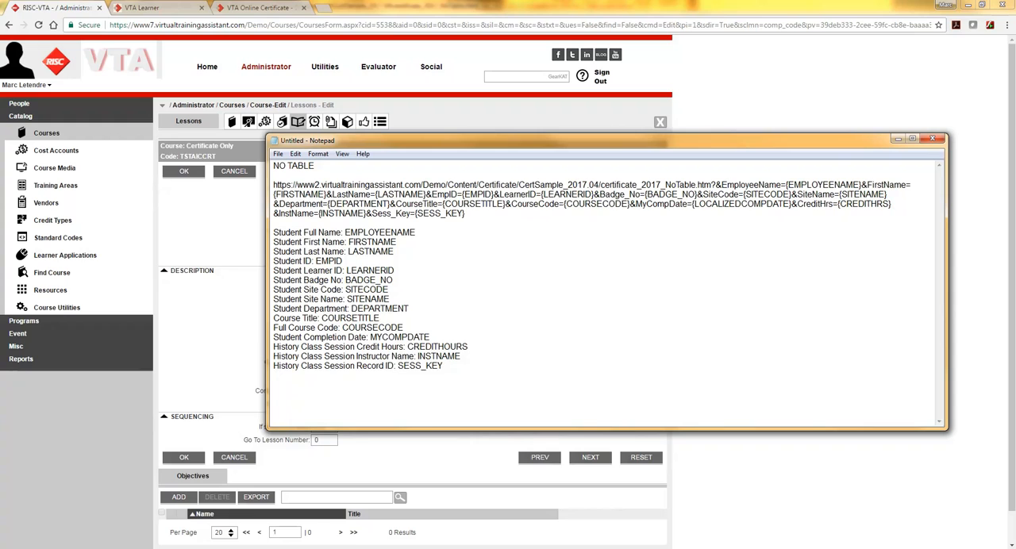
Step: Switch to the CertSample_2017.04 folder, open Cert-Fields_04-17-17.txt, and highlight its &EmployeeName={EMPLOYEENAME} line
key("alt+Tab")
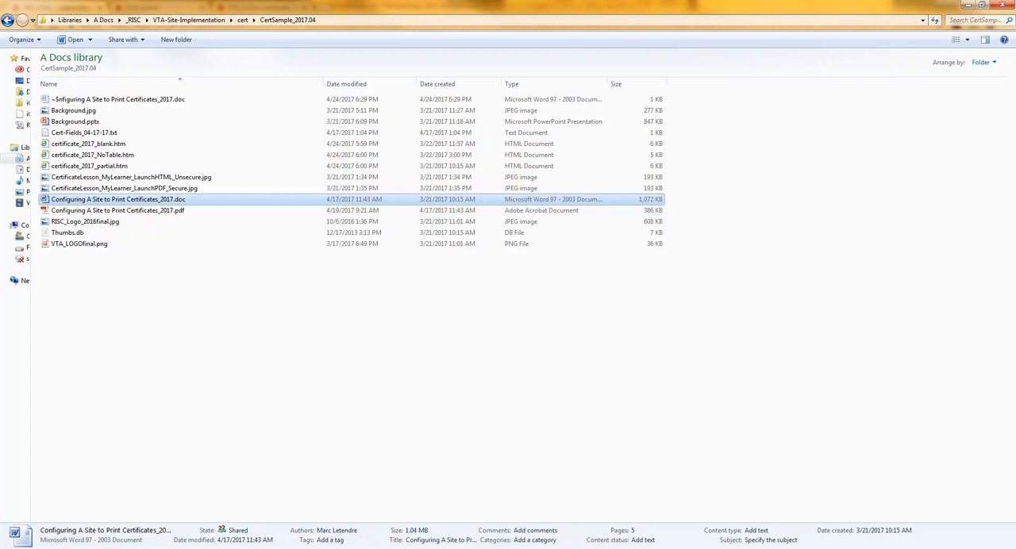
double_click(86, 135)
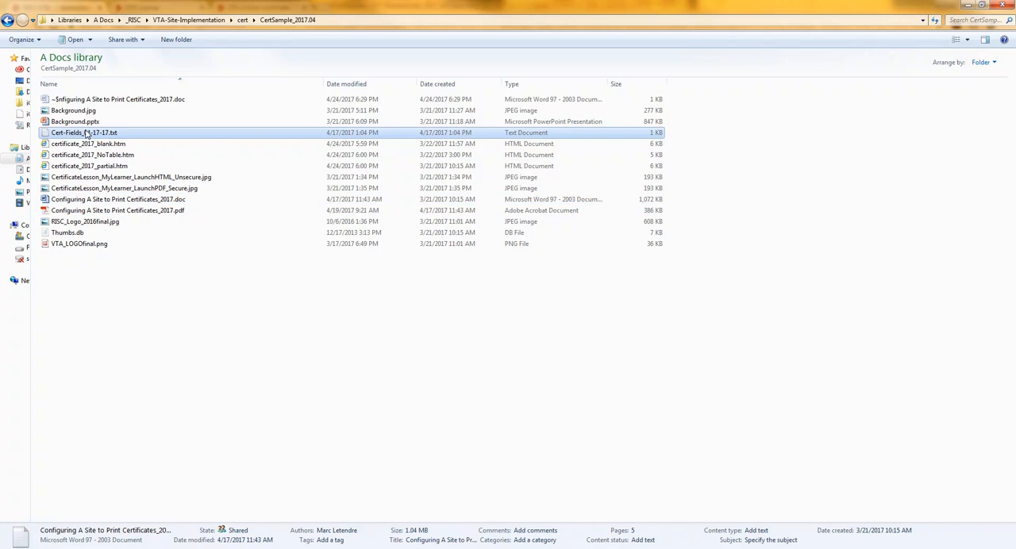
key("shift+End")
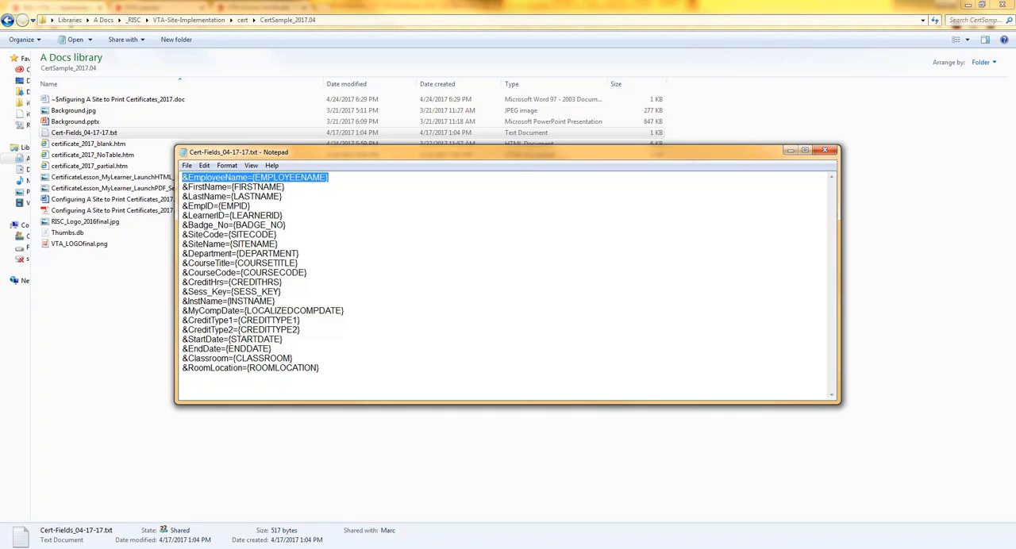
Step: Return to the lesson in Chrome and highlight the link's server path, certificate file name and first field parameter in the description
key("alt+Tab")
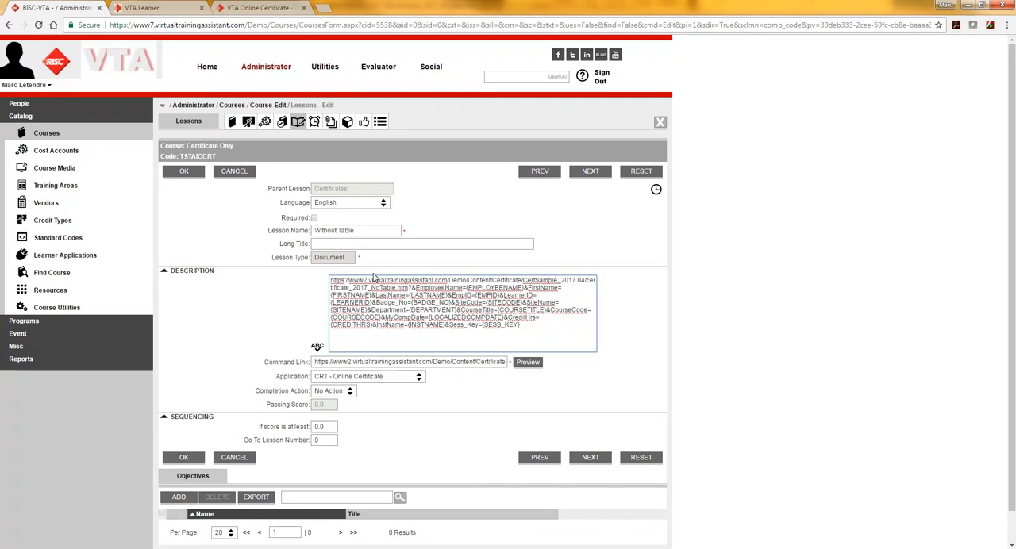
left_click_drag(333, 281, 582, 283)
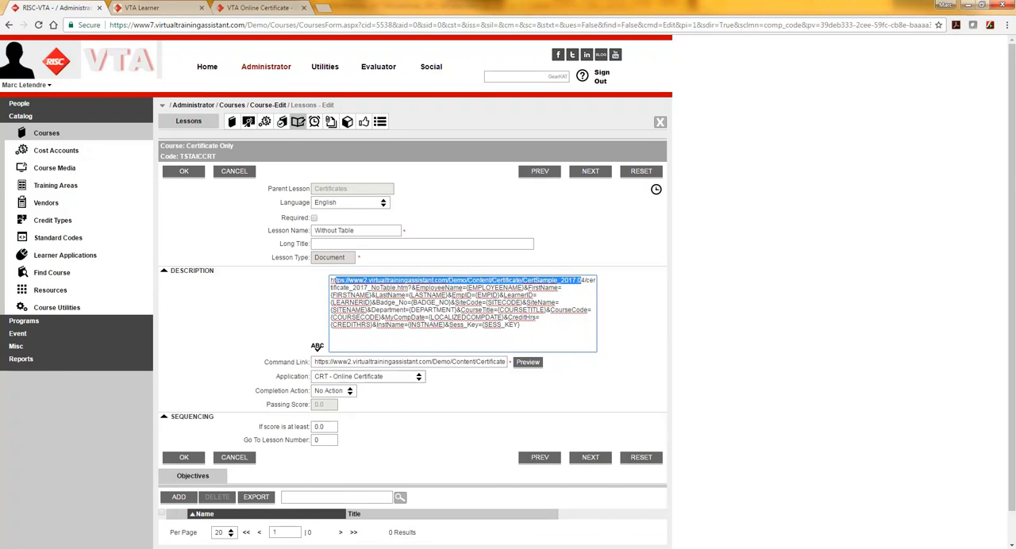
left_click_drag(410, 287, 588, 279)
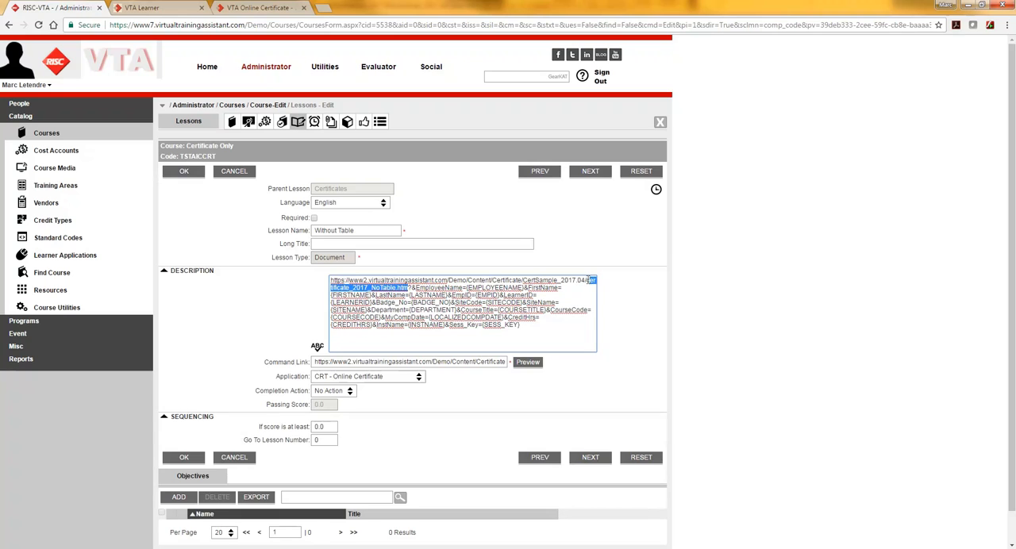
left_click_drag(411, 287, 523, 288)
left_click(537, 290)
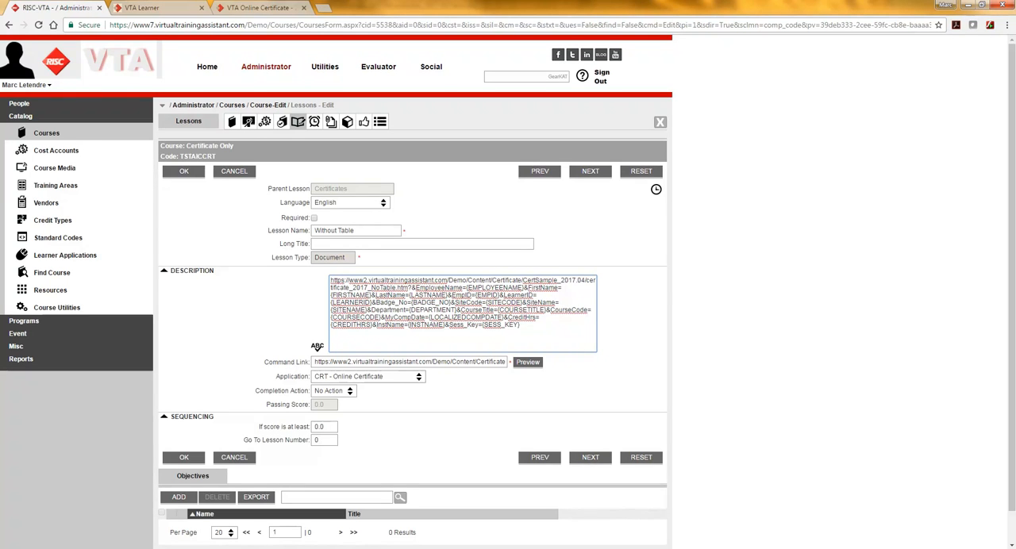
Step: Check the SESS_KEY field of certificate_2017_NoTable.htm in Dreamweaver, and return to the lesson in Chrome
left_click(198, 548)
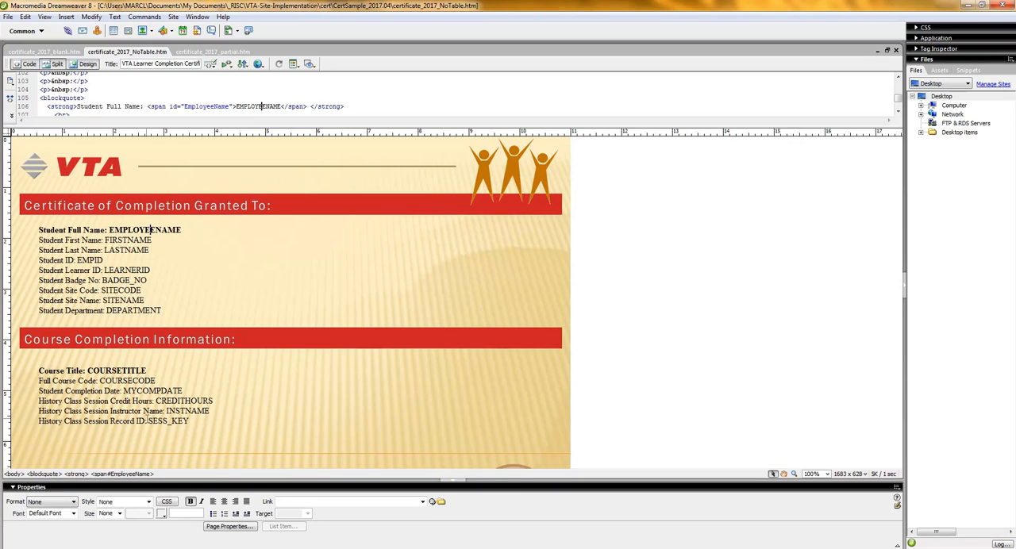
left_click(193, 420)
key("alt+Tab")
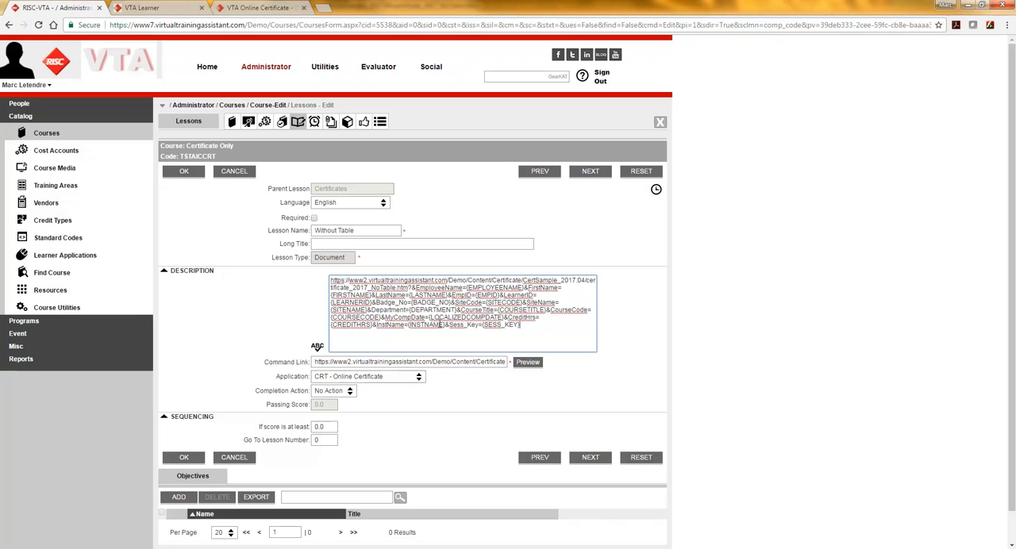
Step: Highlight all field parameters in the description's link, from the Sess_Key end back to EmployeeName
left_click_drag(520, 324, 408, 324)
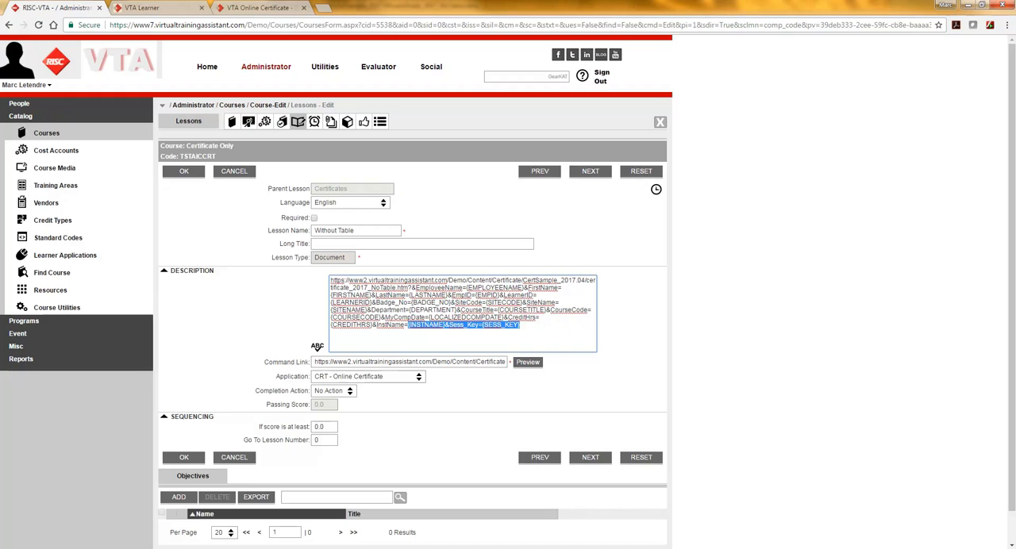
left_click(353, 548)
left_click(521, 326)
left_click_drag(522, 325, 413, 287)
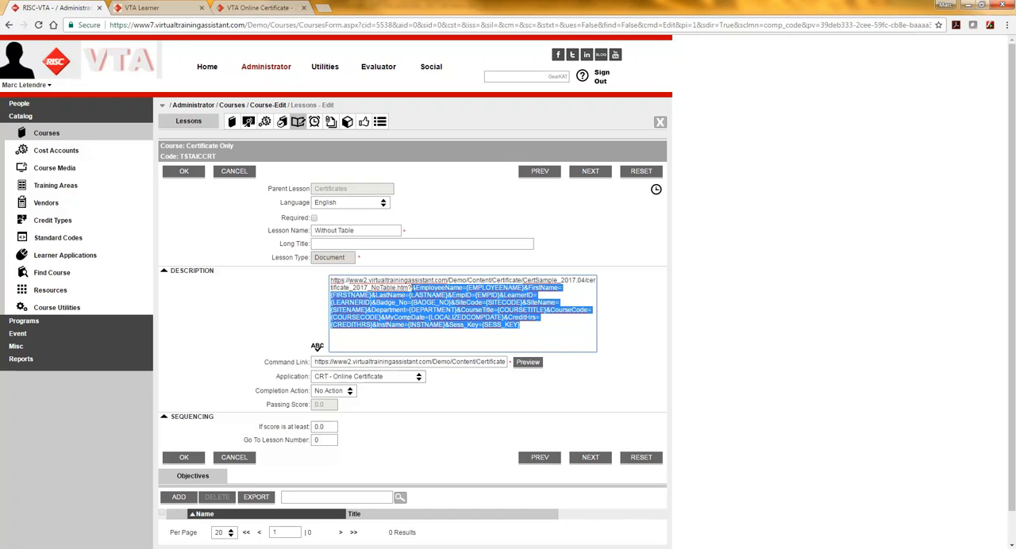
Step: Save the Without Table lesson and check the Credit lesson's Req. setting in the lesson list
left_click(183, 171)
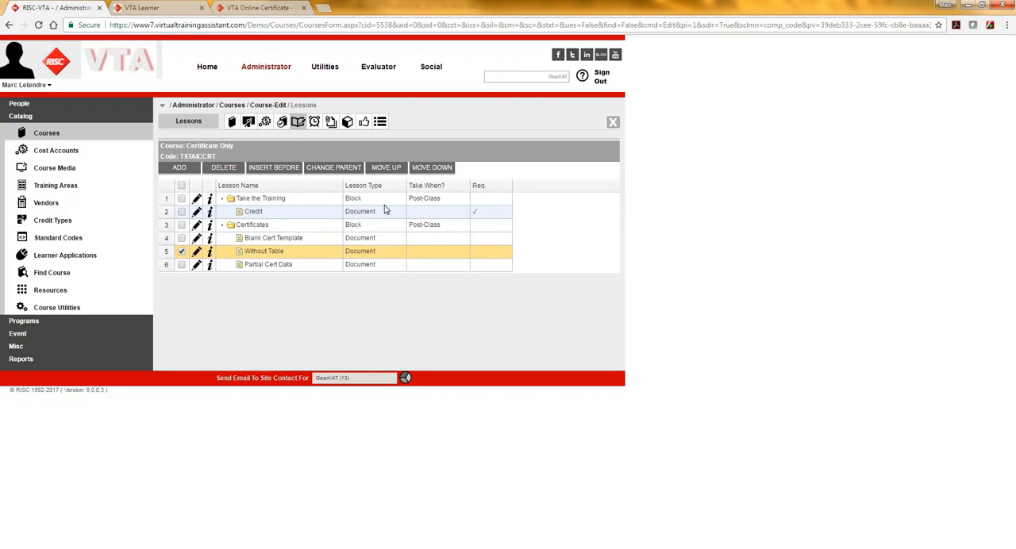
left_click(480, 213)
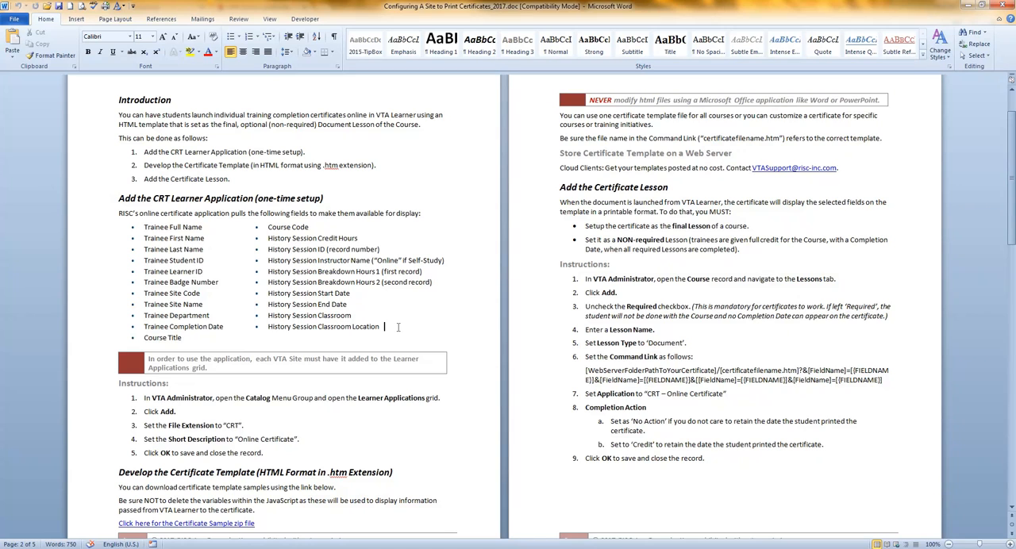
Step: Review the CRT Learner Application instructions in the Word document and highlight the Develop the Certificate Template heading
scroll(398, 327, "down", 2)
left_click(260, 346)
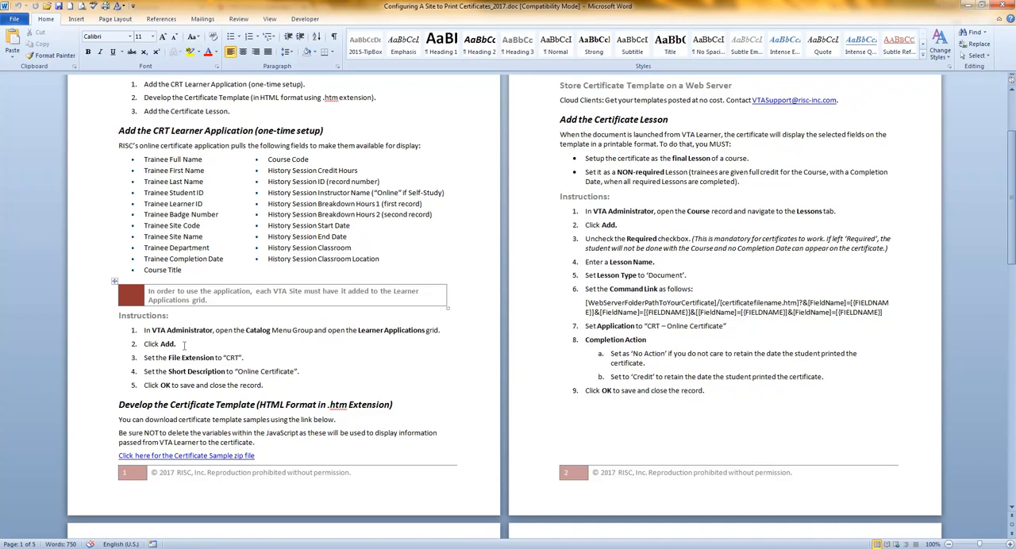
left_click(254, 358)
left_click_drag(143, 405, 231, 405)
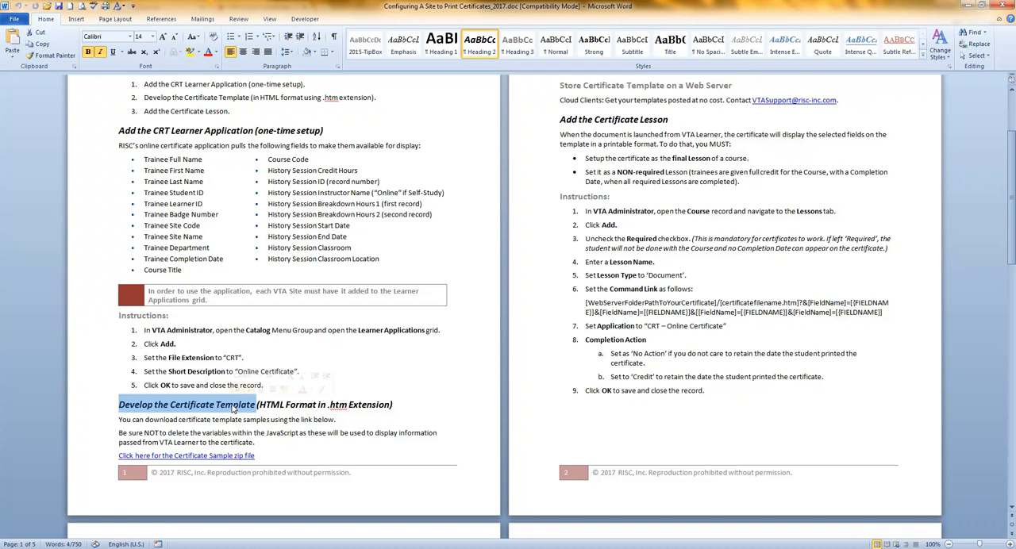
scroll(234, 407, "up", 1)
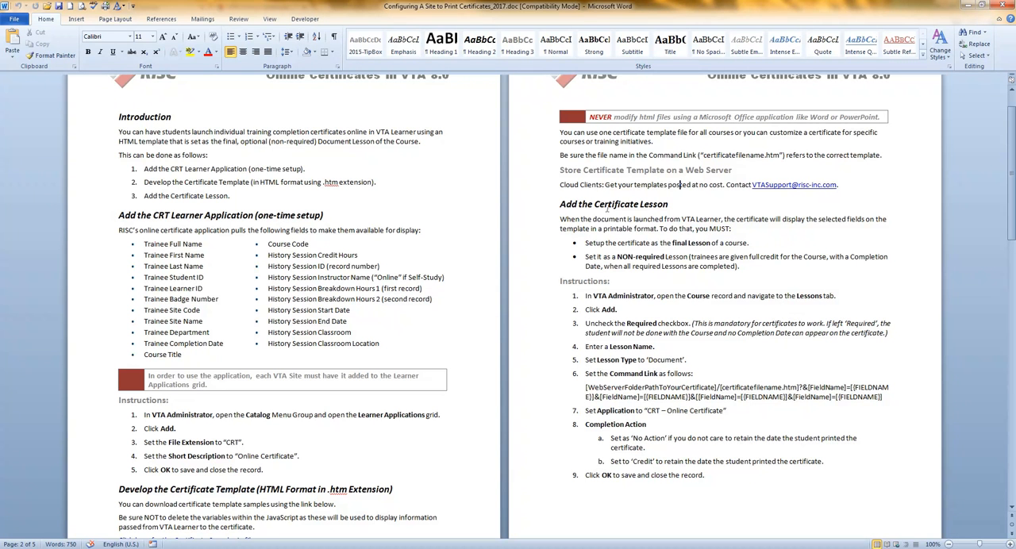
Step: Review the Add the Certificate Lesson section, from the non-required lesson rule through the Command Link and Completion Action instructions
left_click(687, 256)
scroll(705, 312, "down", 3)
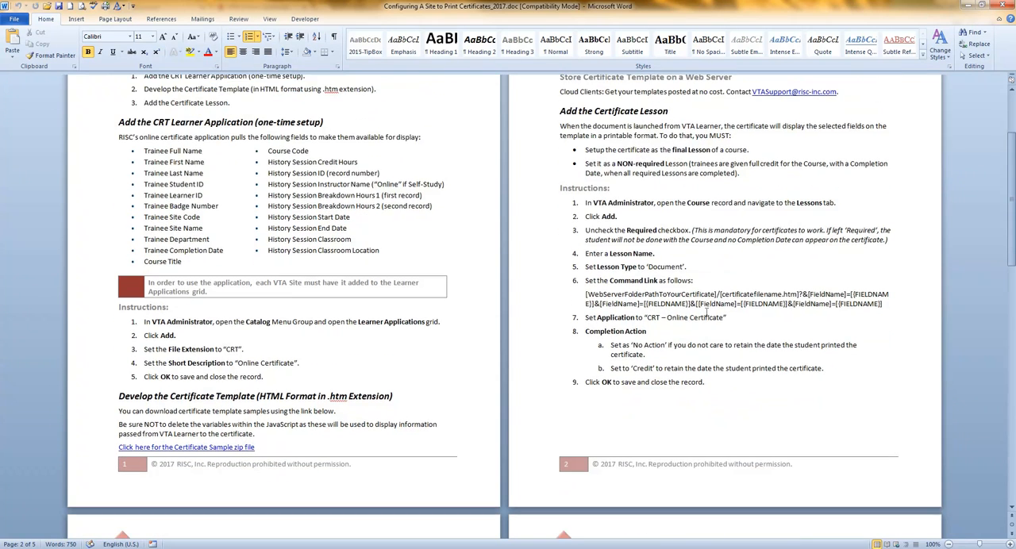
scroll(705, 311, "down", 12)
scroll(730, 290, "down", 1)
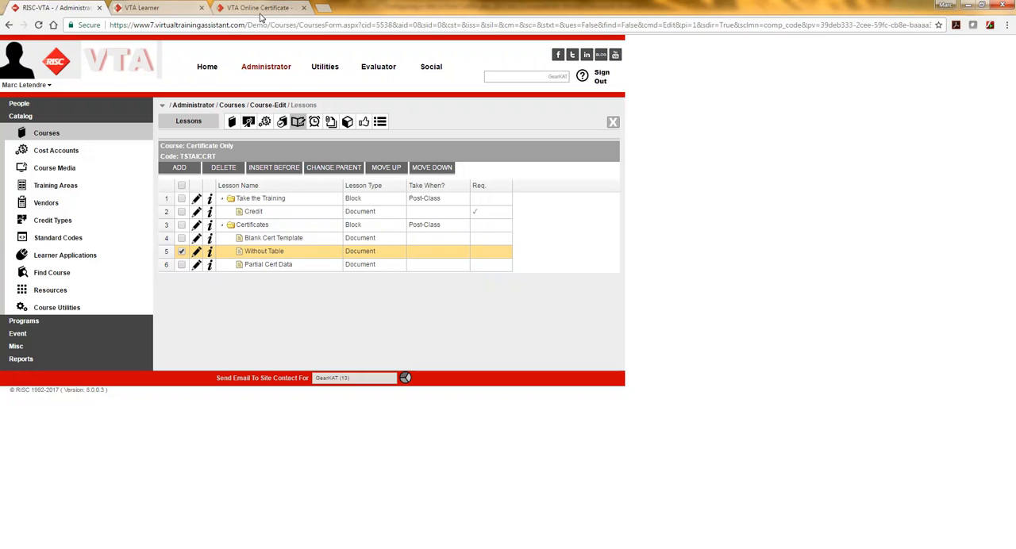
Step: Switch to VTA Learner in Chrome and submit the learner logon
left_click(165, 8)
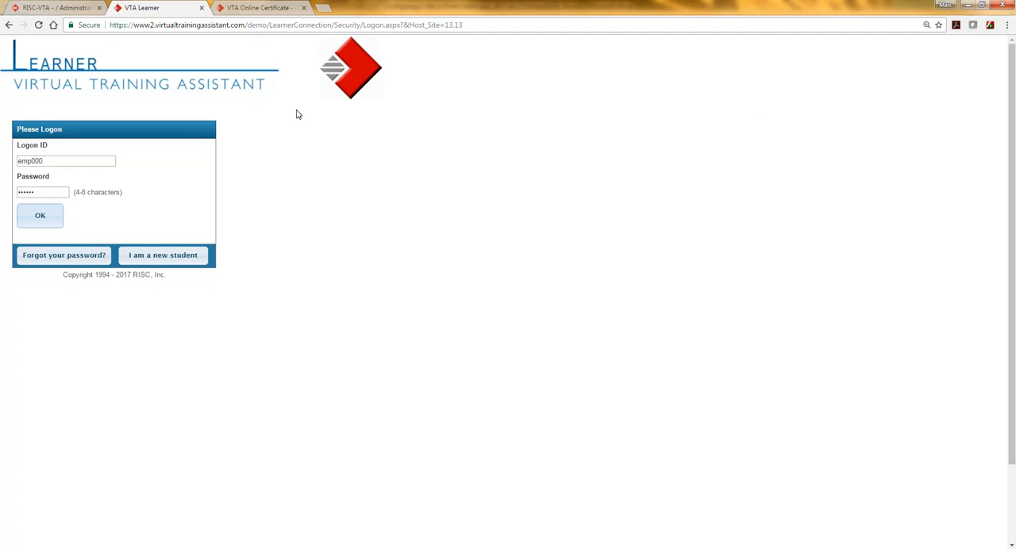
left_click(39, 219)
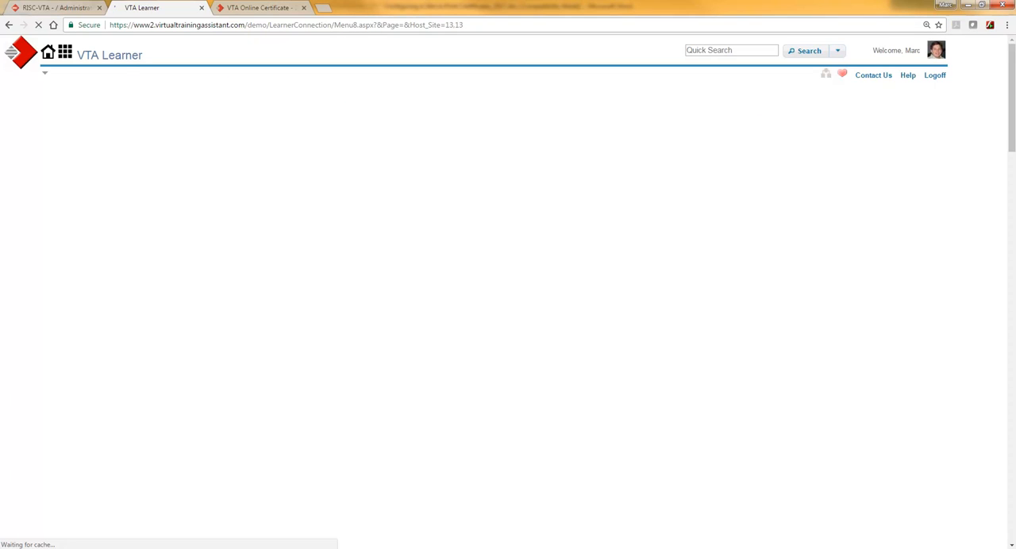
Step: Search VTA Learner for "cert" and start the Certificate Only course, confirming the start
left_click(711, 49)
type("cert")
key("Return")
left_click(111, 261)
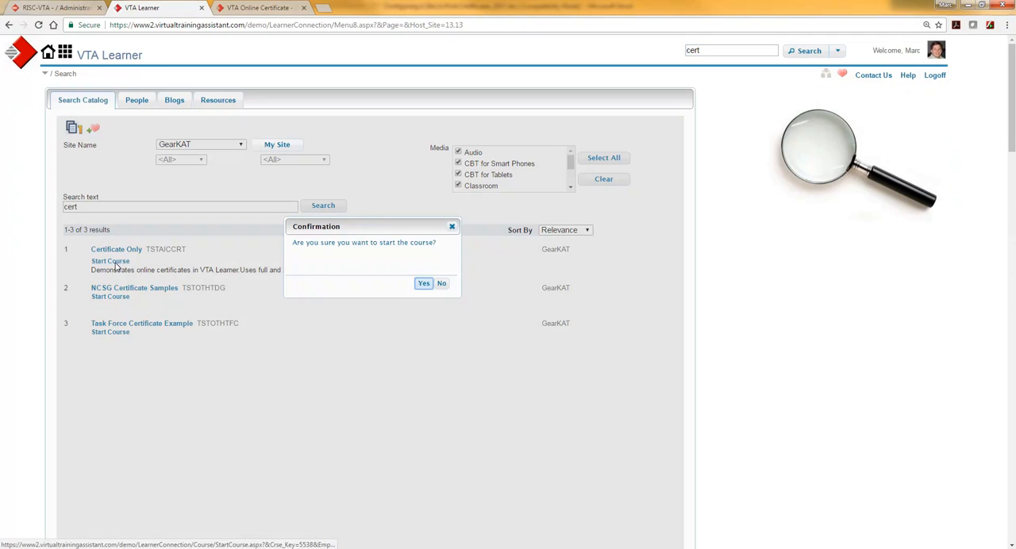
left_click(424, 284)
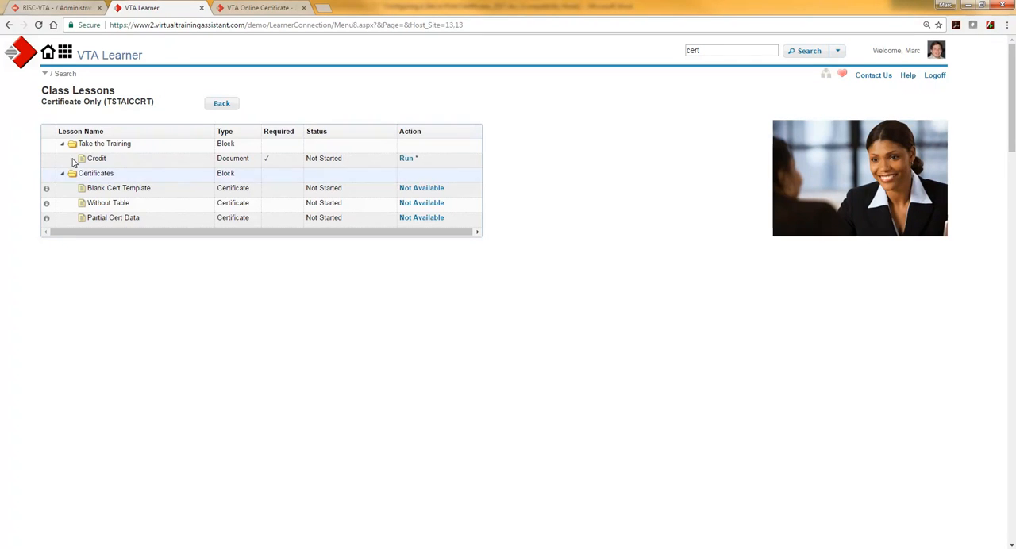
Step: Run the required Credit lesson under Take the Training and move its cover.pdf window aside
left_click(406, 159)
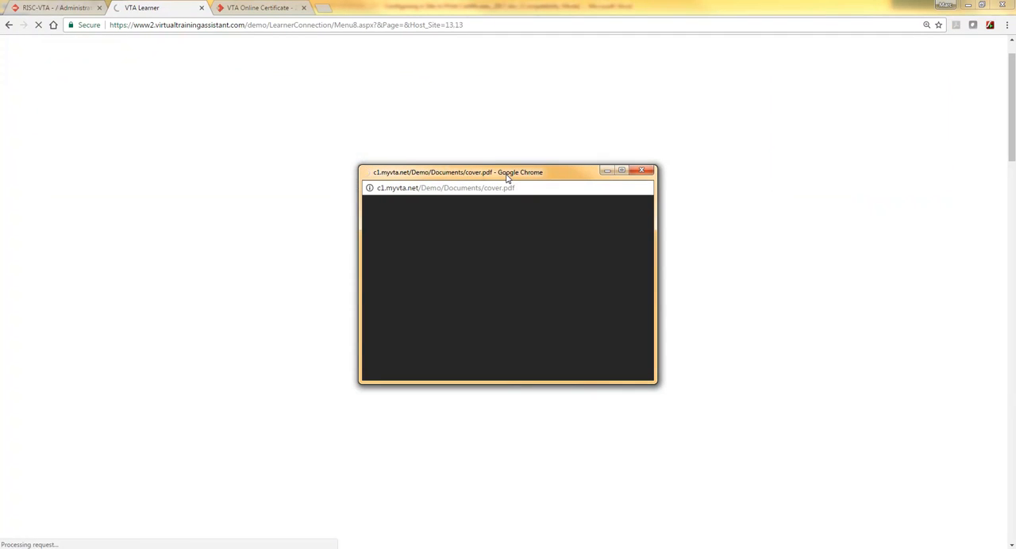
left_click_drag(507, 178, 403, 149)
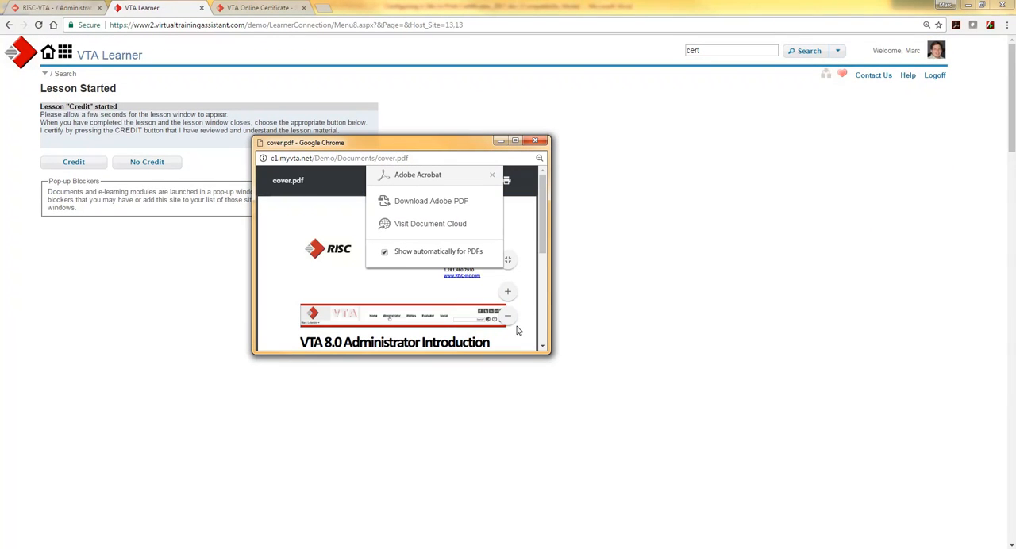
Step: Claim credit for the Credit lesson, then download the Blank Cert Template certificate and review its PDF before closing it
left_click(56, 162)
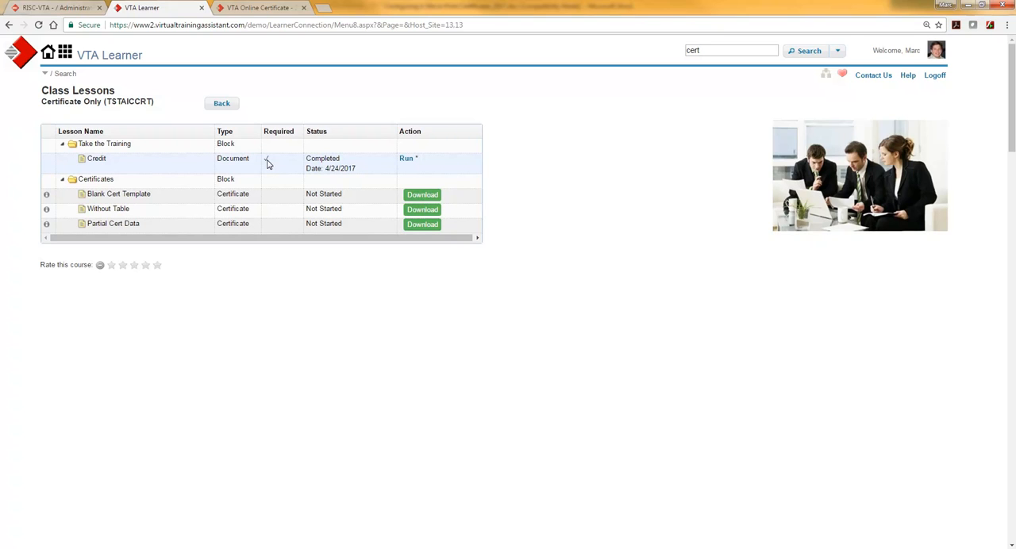
left_click(426, 199)
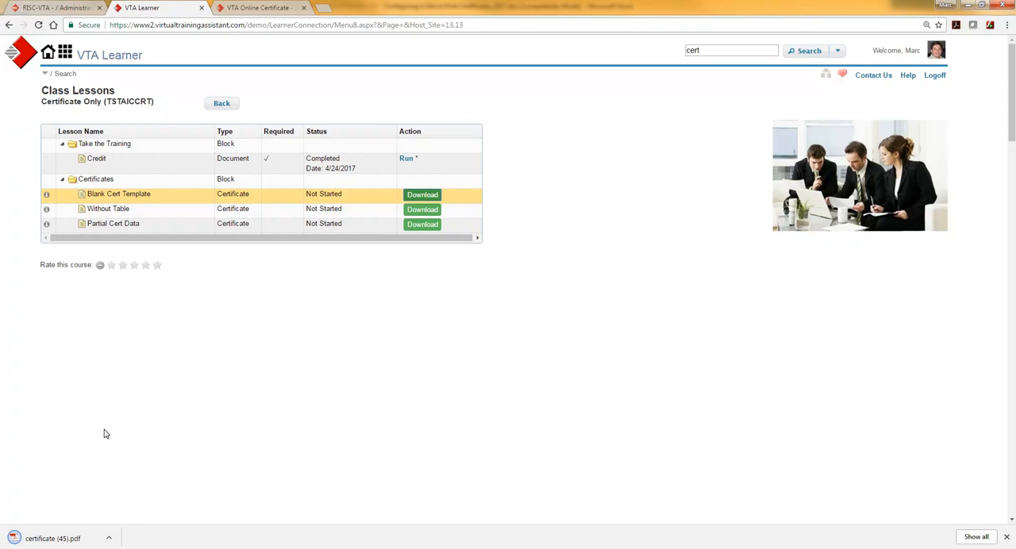
left_click(61, 542)
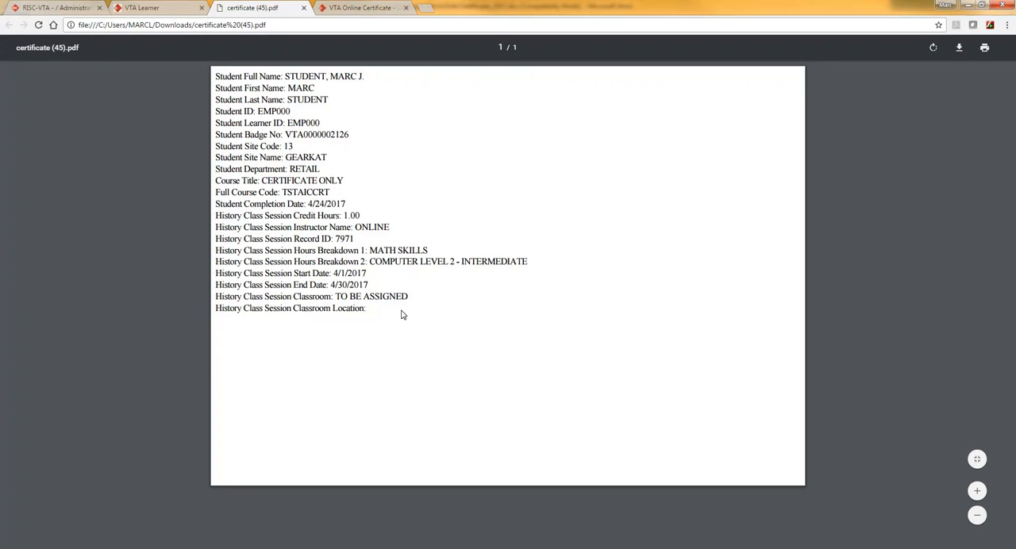
key("ctrl+w")
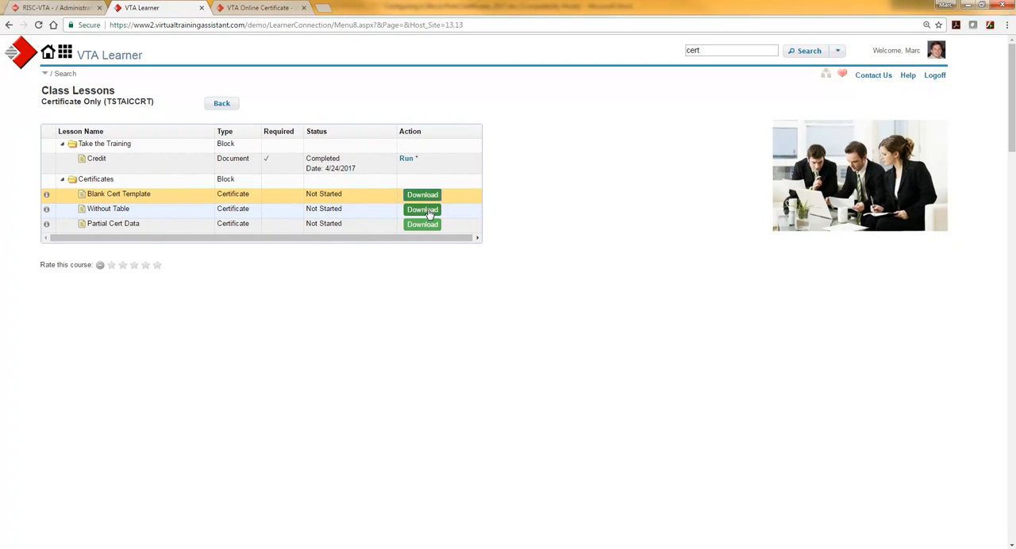
Step: Download the Without Table certificate, open its PDF to review the layout, and close it
left_click(429, 212)
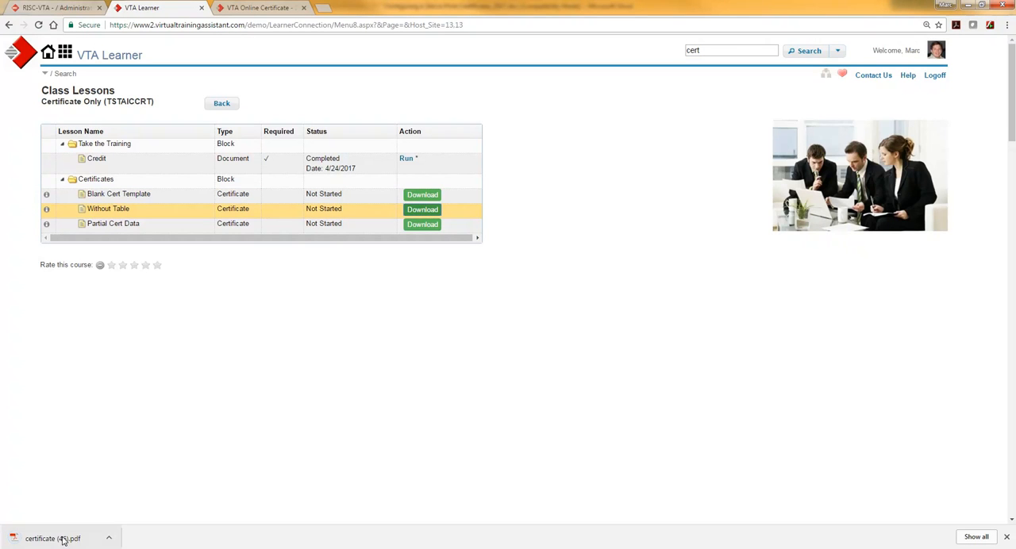
left_click(63, 540)
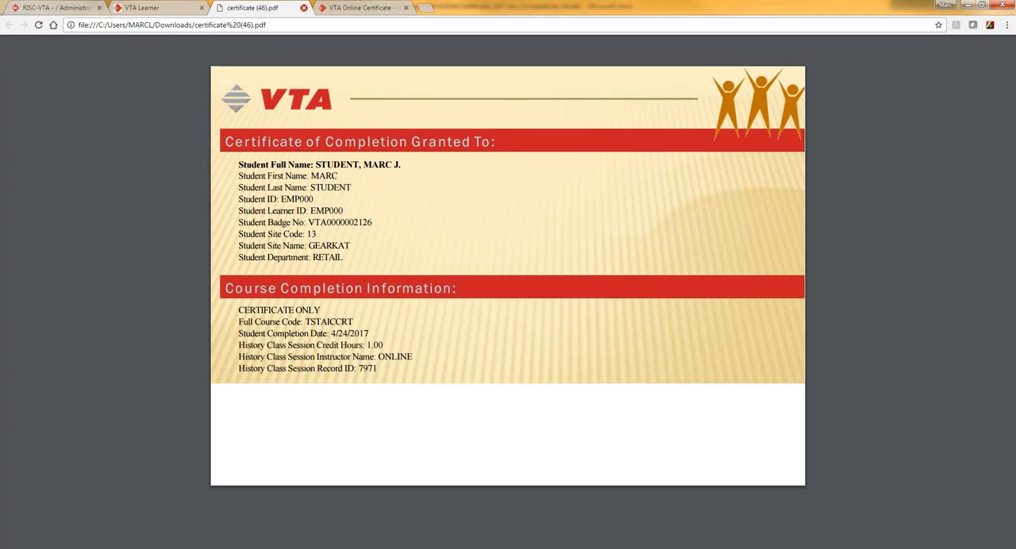
left_click(303, 7)
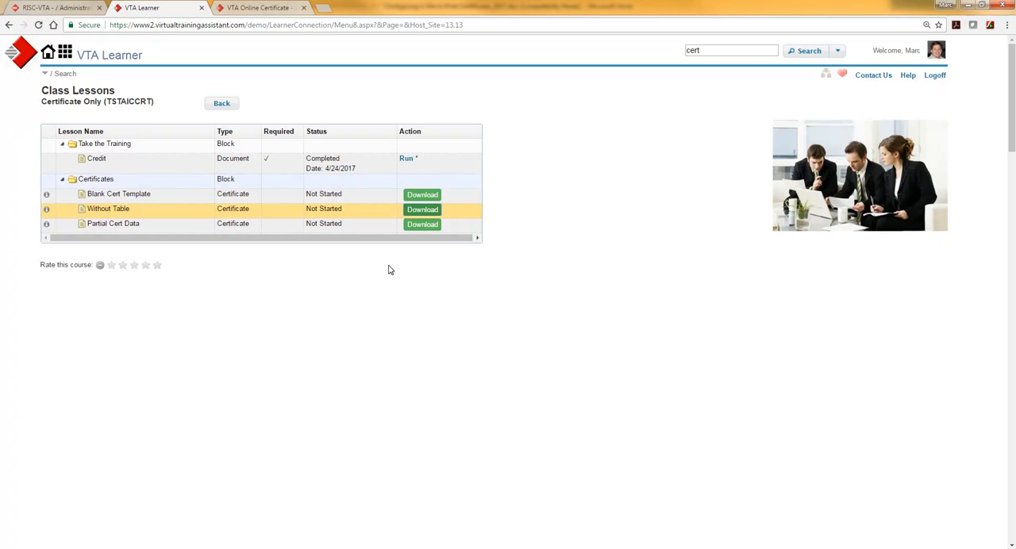
Step: Download the Partial Cert Data certificate, open its PDF to review the design, and close it
left_click(421, 224)
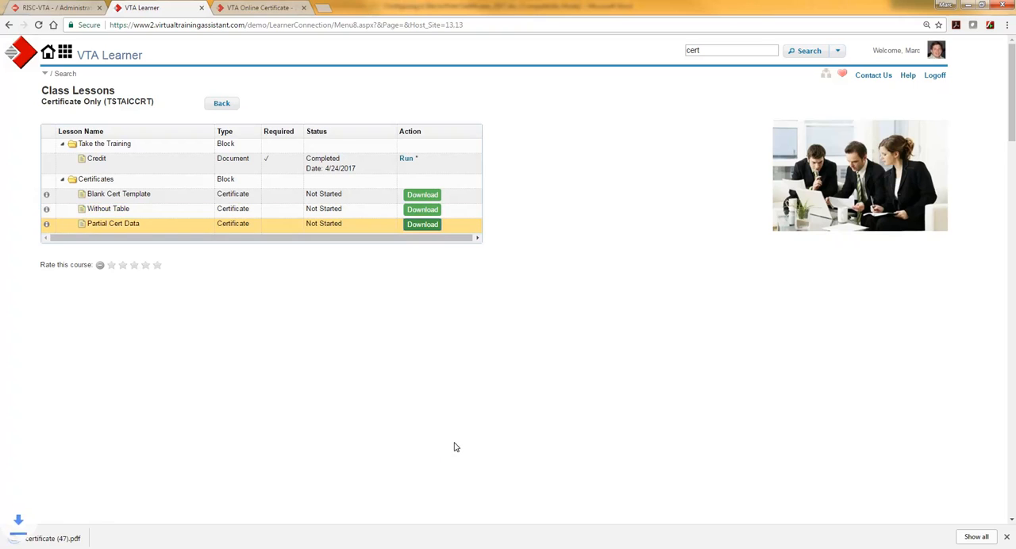
left_click(16, 537)
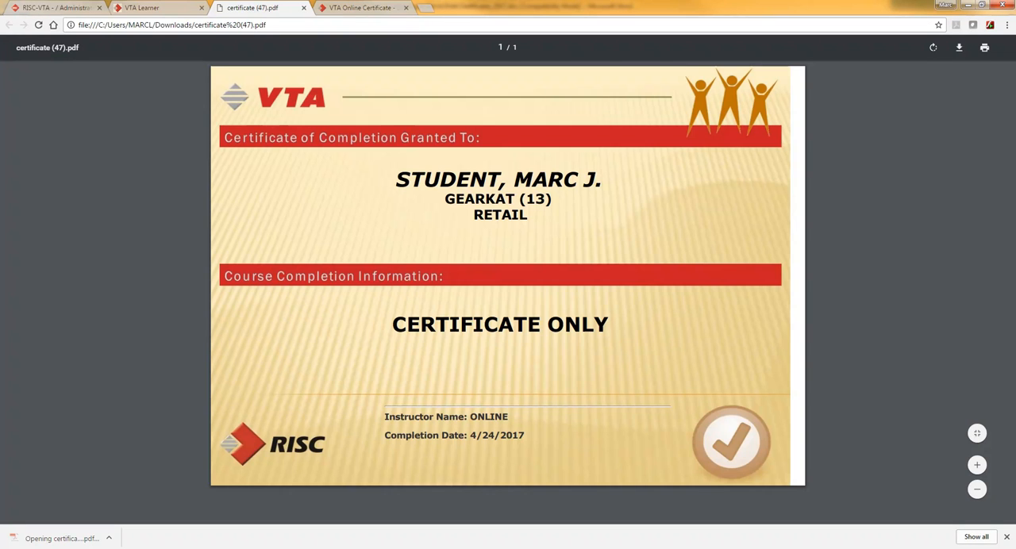
left_click(305, 9)
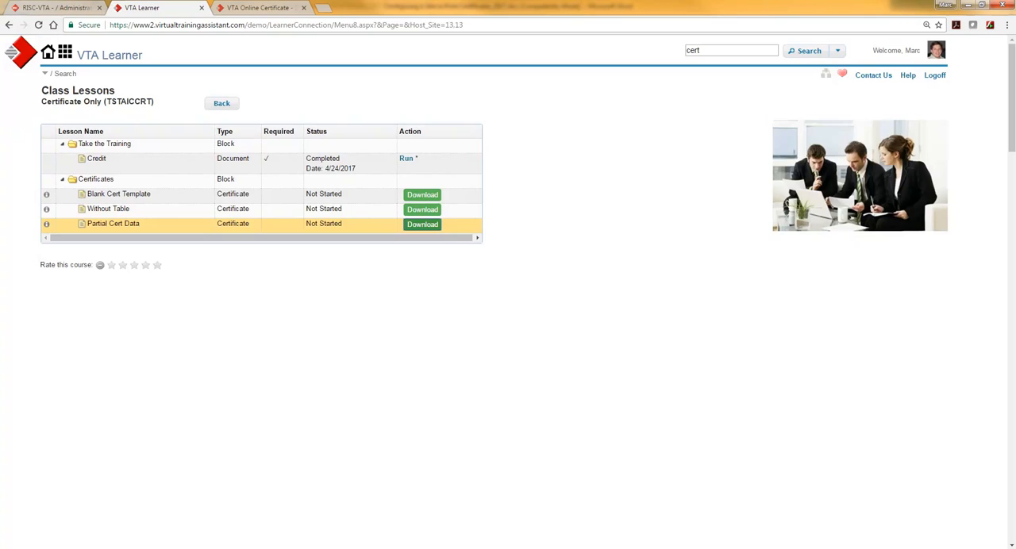